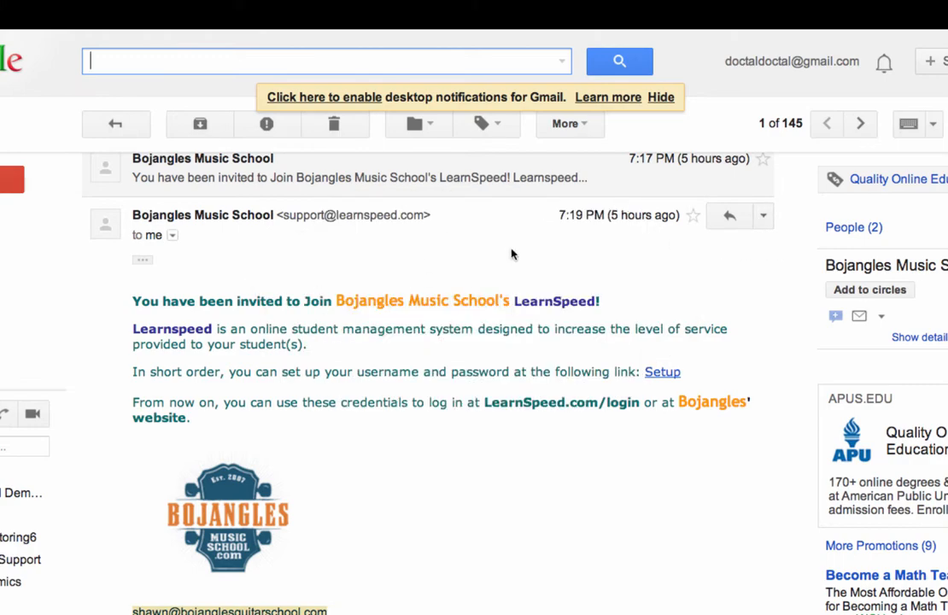
Add Bojangles Music School, the invitation's sender, to the contacts list and open the Setup link in the message.
{"action": "left_click", "coordinate": [762, 219]}
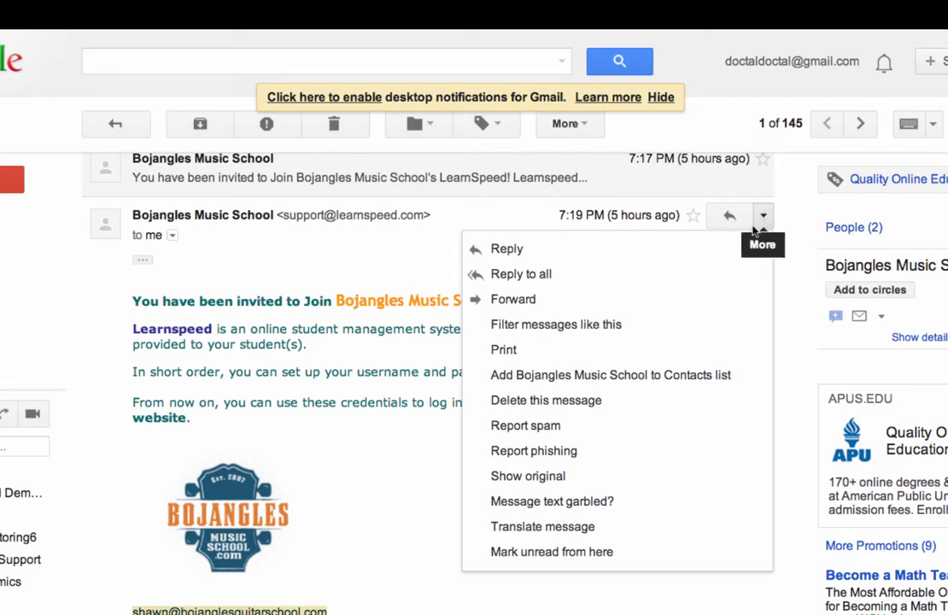
{"action": "left_click", "coordinate": [620, 381]}
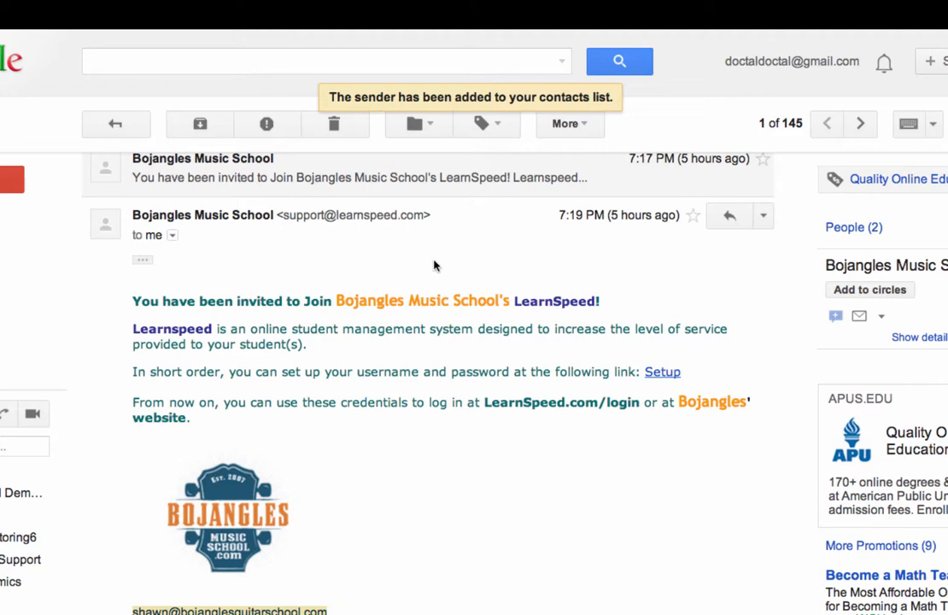
{"action": "left_click", "coordinate": [672, 373]}
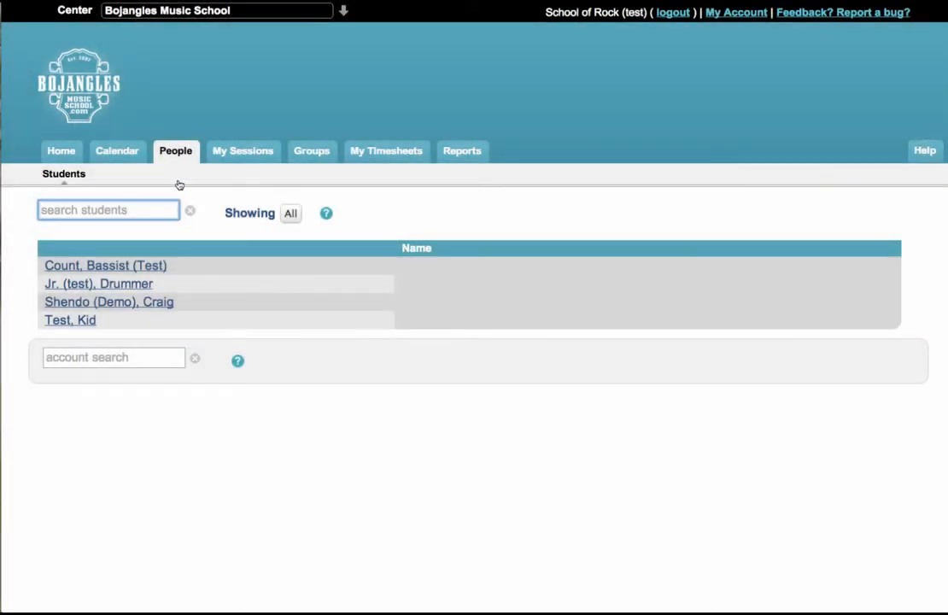
Open the demo student's profile and read the details of the Music Development work order.
{"action": "left_click", "coordinate": [162, 304]}
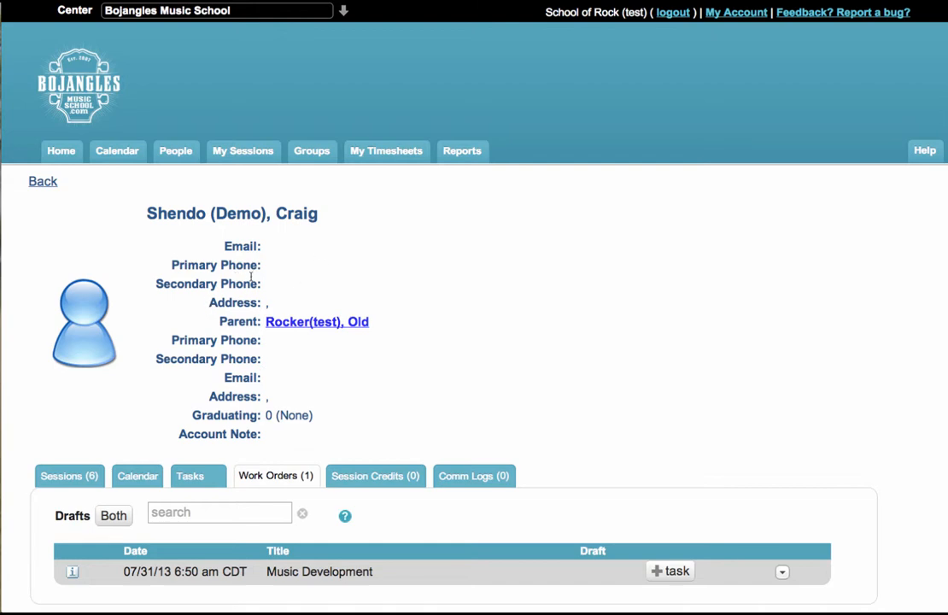
{"action": "scroll", "coordinate": [197, 375], "scroll_direction": "down", "scroll_amount": 2}
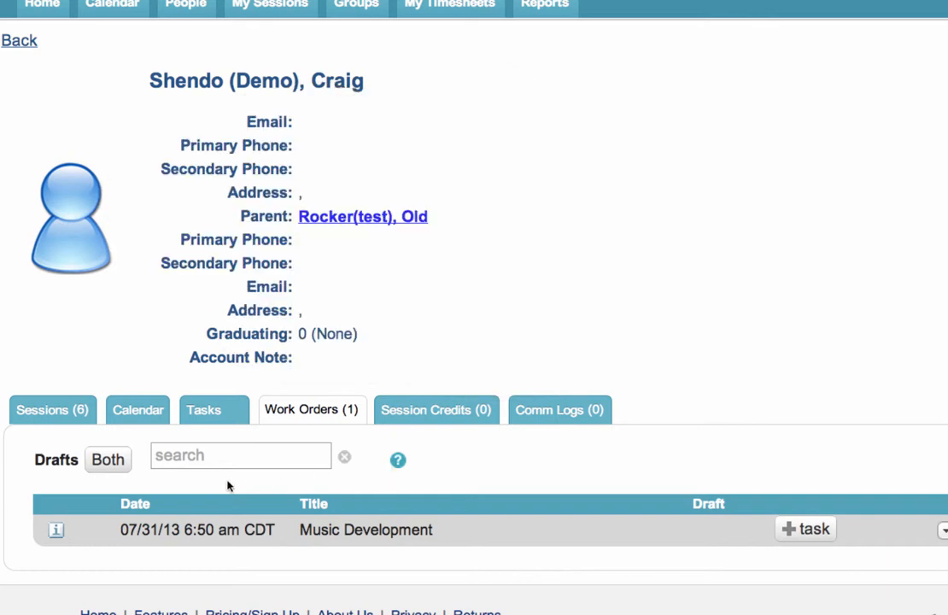
{"action": "left_click", "coordinate": [56, 530]}
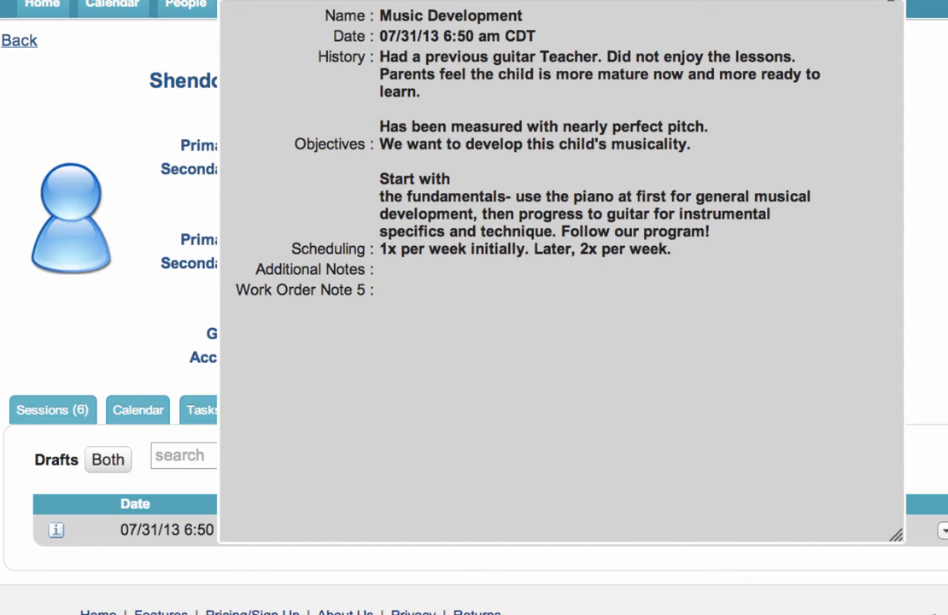
{"action": "left_click", "coordinate": [890, 1]}
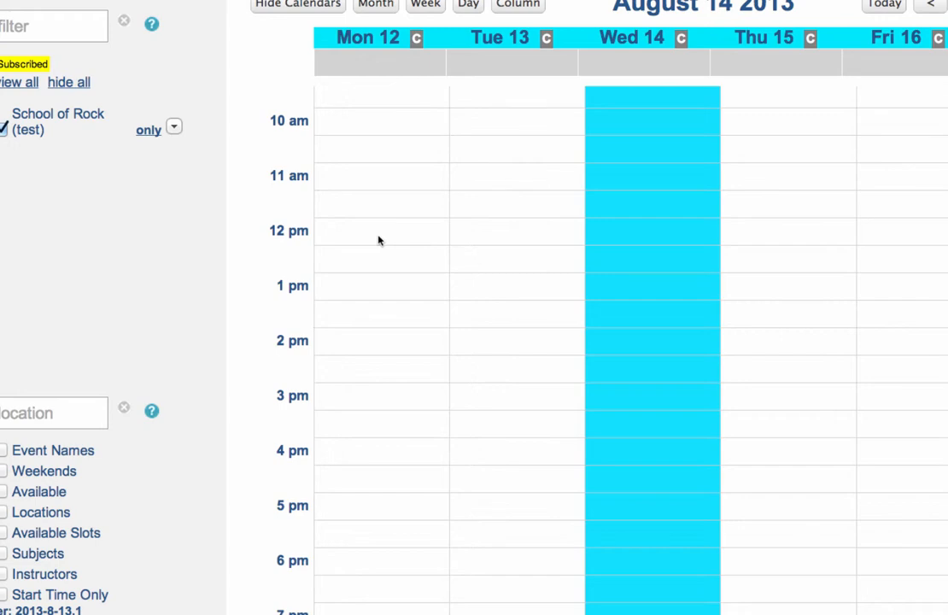
Create a calendar event on Monday 08/12/2013 from 2:00 PM to 2:45 PM with the test bassist student as attendee, and save it.
{"action": "left_click", "coordinate": [366, 344]}
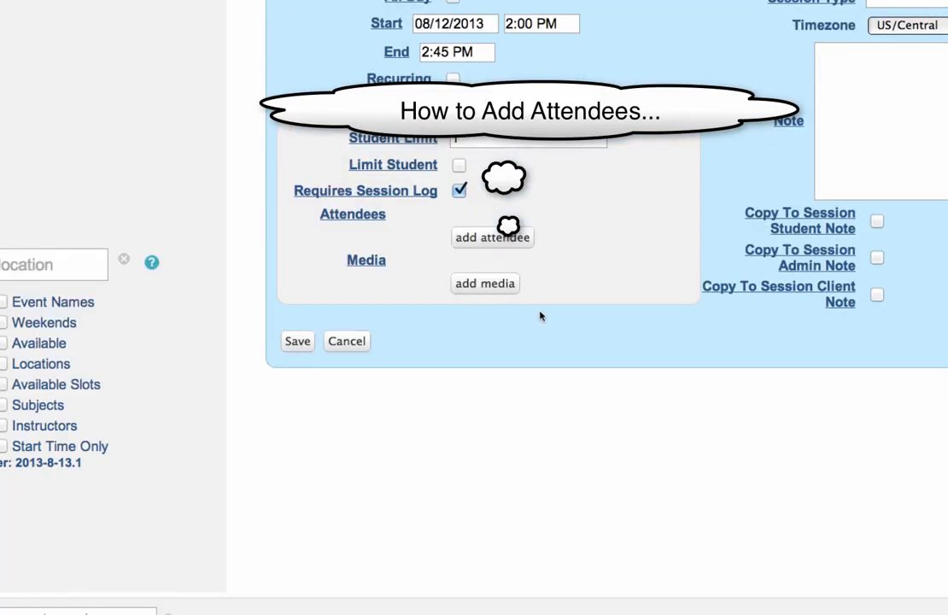
{"action": "left_click", "coordinate": [497, 237]}
{"action": "left_click", "coordinate": [491, 256]}
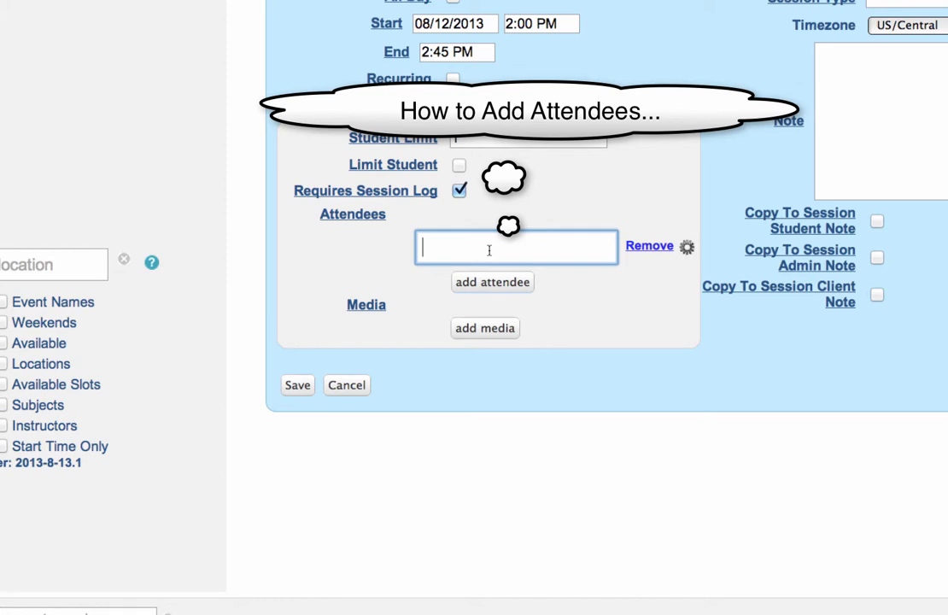
{"action": "type", "text": "bass"}
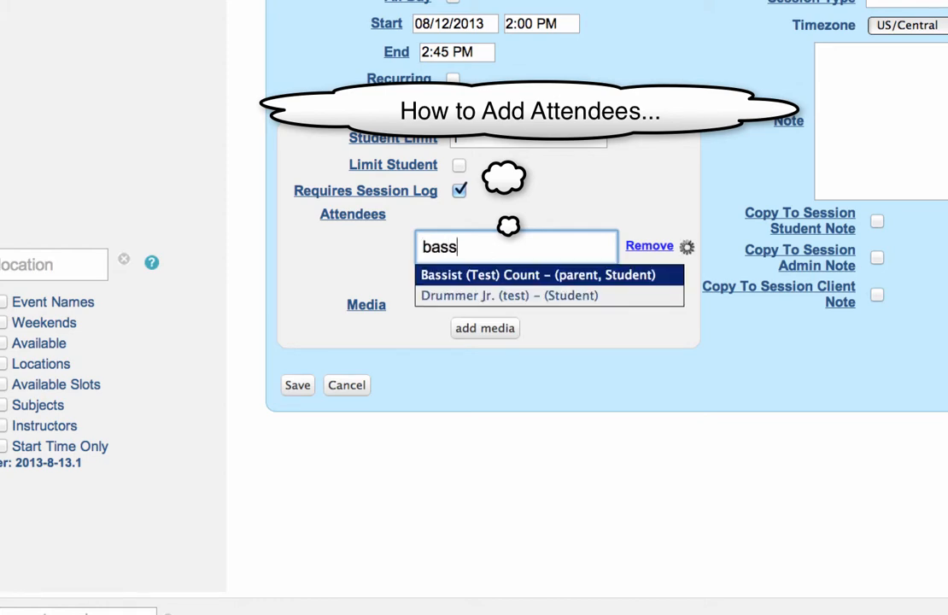
{"action": "left_click", "coordinate": [516, 275]}
{"action": "scroll", "coordinate": [518, 186], "scroll_direction": "up", "scroll_amount": 5}
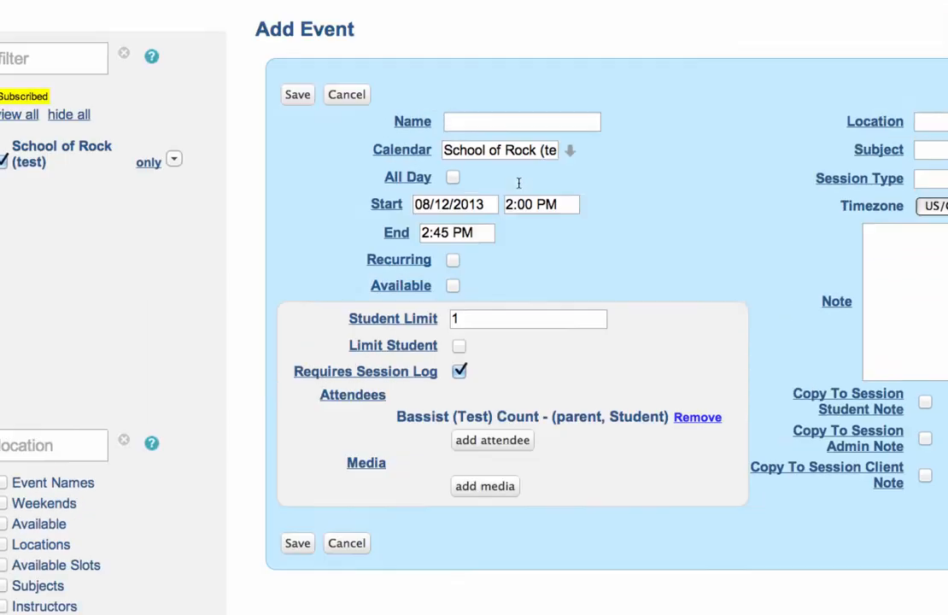
{"action": "scroll", "coordinate": [518, 182], "scroll_direction": "up", "scroll_amount": 2}
{"action": "left_click", "coordinate": [297, 164]}
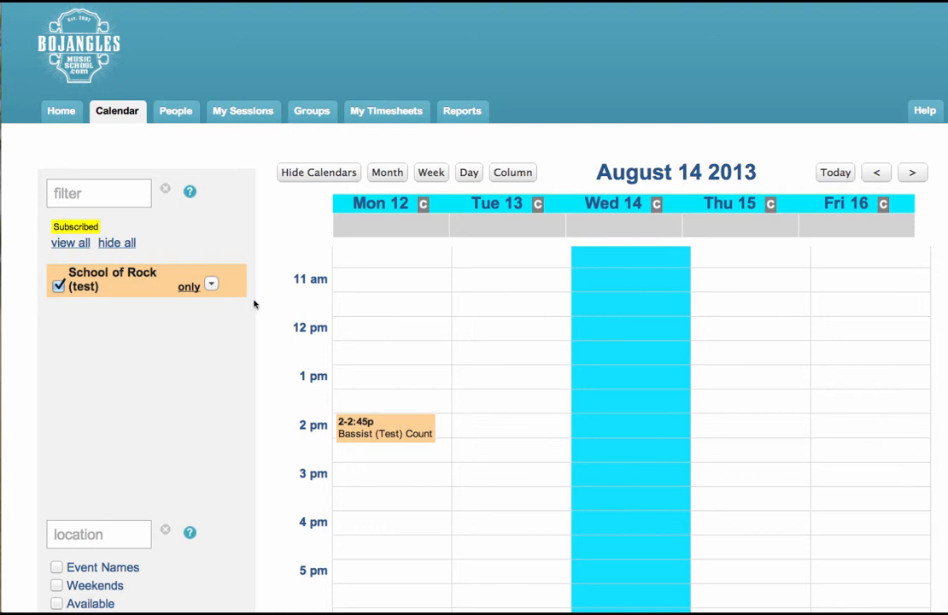
Change the School of Rock (test) calendar's color to the purple Style 5.
{"action": "left_click", "coordinate": [211, 286]}
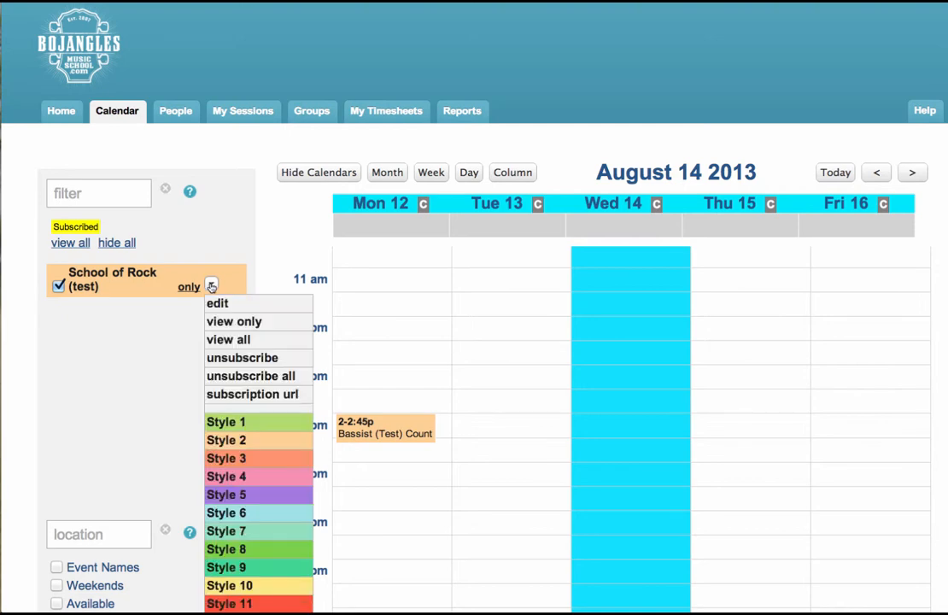
{"action": "scroll", "coordinate": [239, 463], "scroll_direction": "down", "scroll_amount": 3}
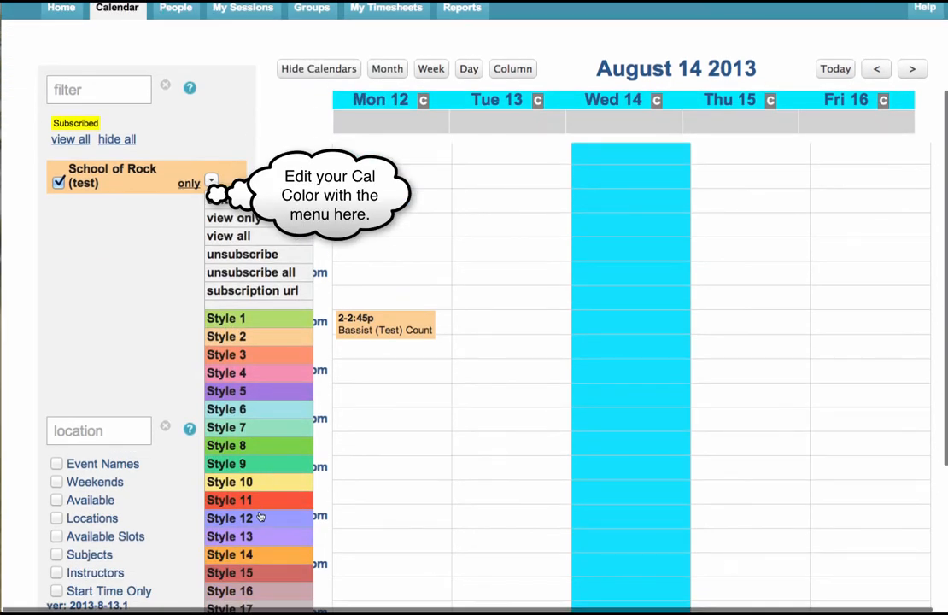
{"action": "left_click", "coordinate": [259, 393]}
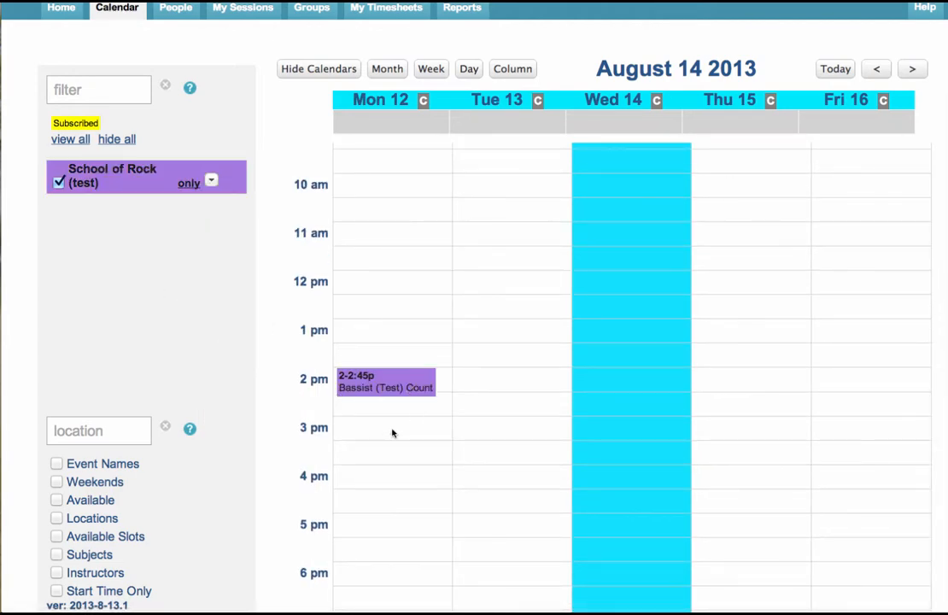
{"action": "left_click", "coordinate": [364, 381]}
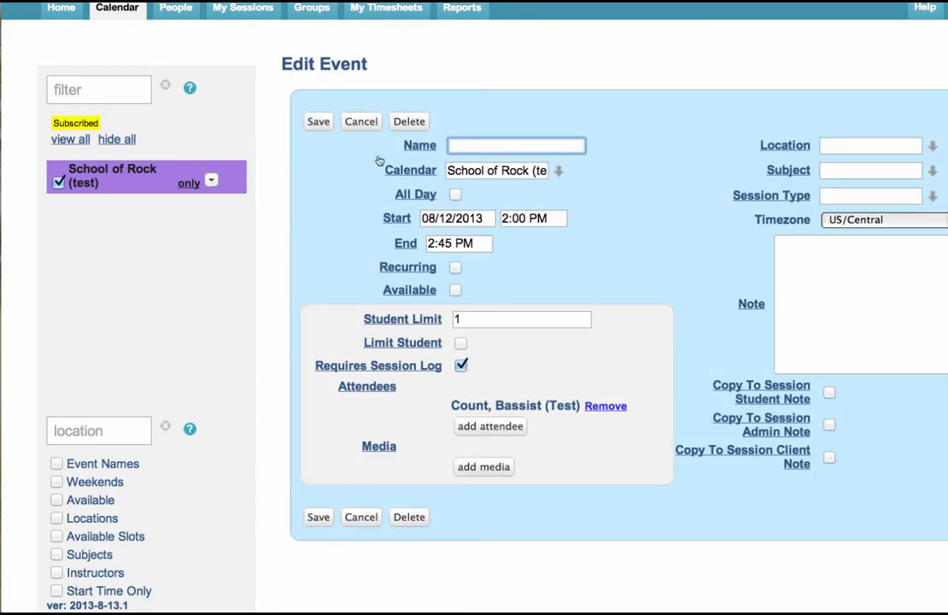
{"action": "left_click", "coordinate": [362, 121]}
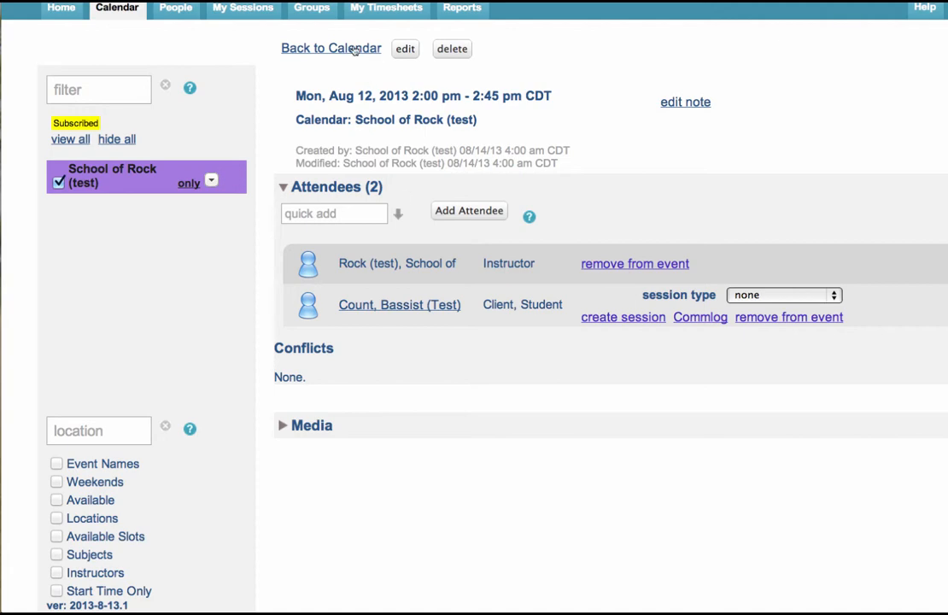
{"action": "left_click", "coordinate": [309, 45]}
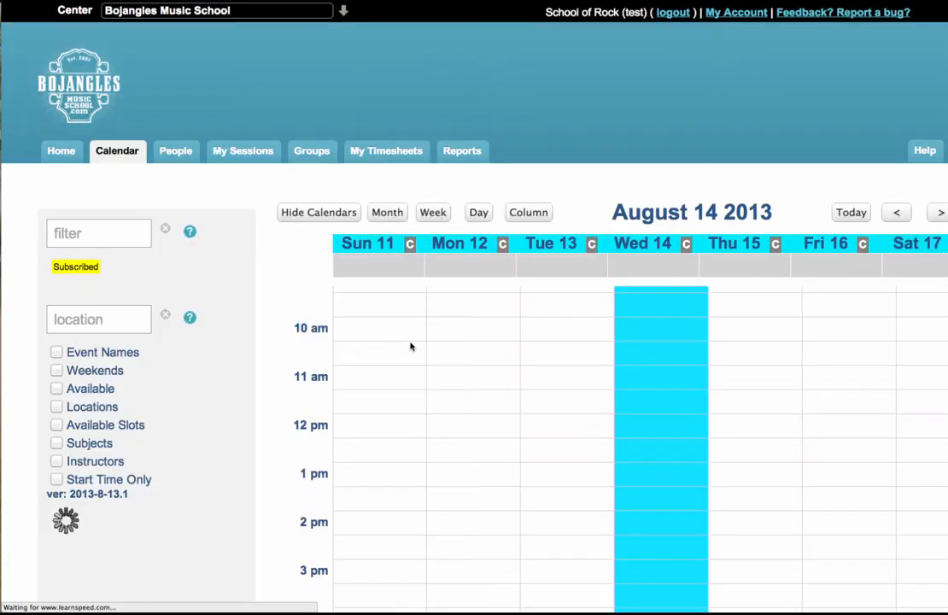
Open the Monday 2 PM event for editing.
{"action": "scroll", "coordinate": [393, 459], "scroll_direction": "down", "scroll_amount": 1}
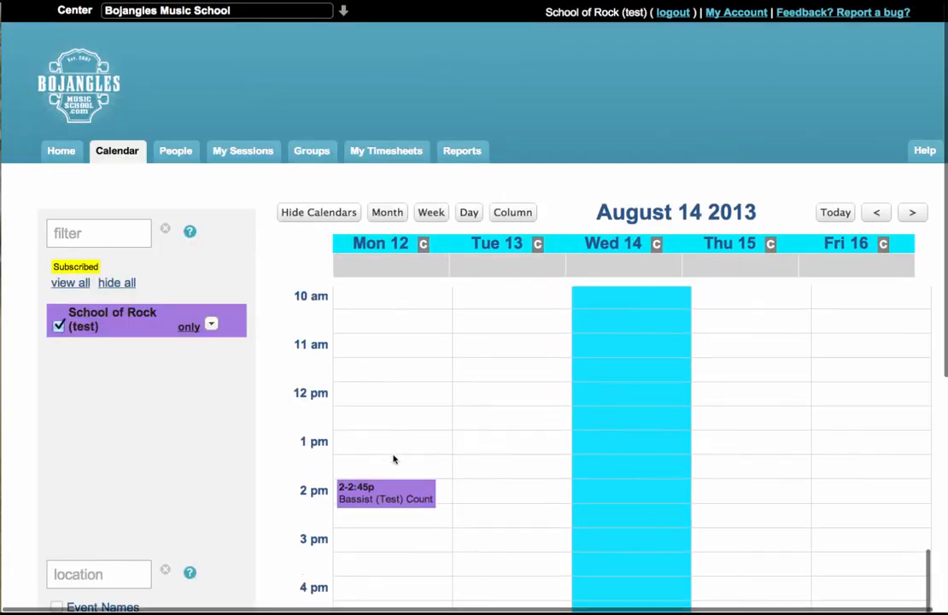
{"action": "left_click", "coordinate": [447, 492]}
{"action": "scroll", "coordinate": [630, 382], "scroll_direction": "down", "scroll_amount": 2}
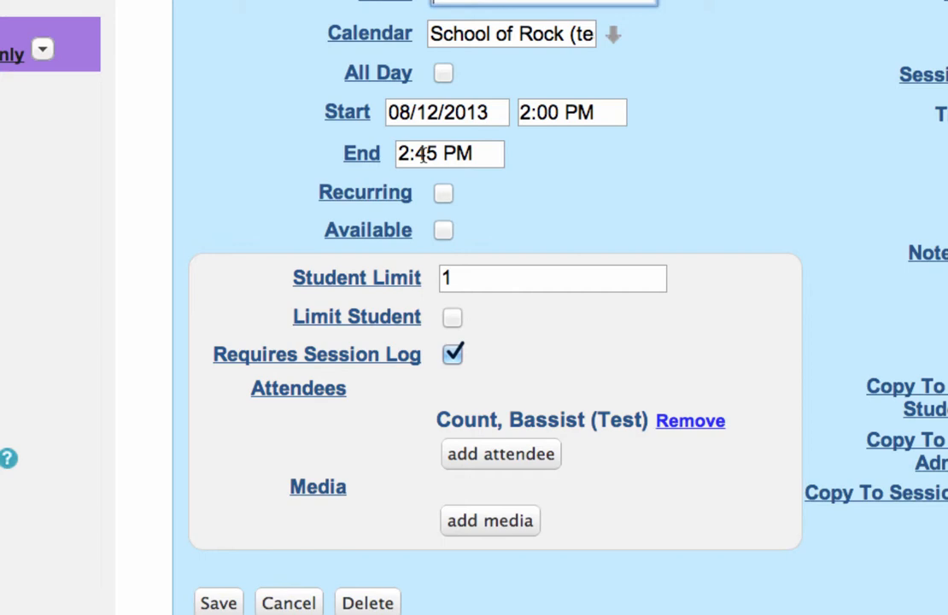
Set the event's end time to 2:30 PM.
{"action": "left_click", "coordinate": [419, 152]}
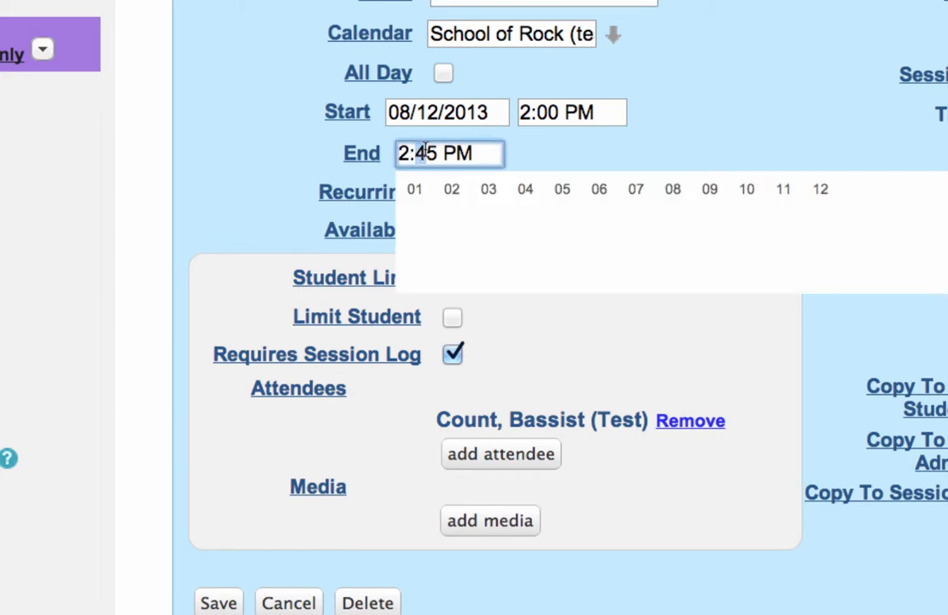
{"action": "type", "text": "30"}
{"action": "left_click", "coordinate": [576, 157]}
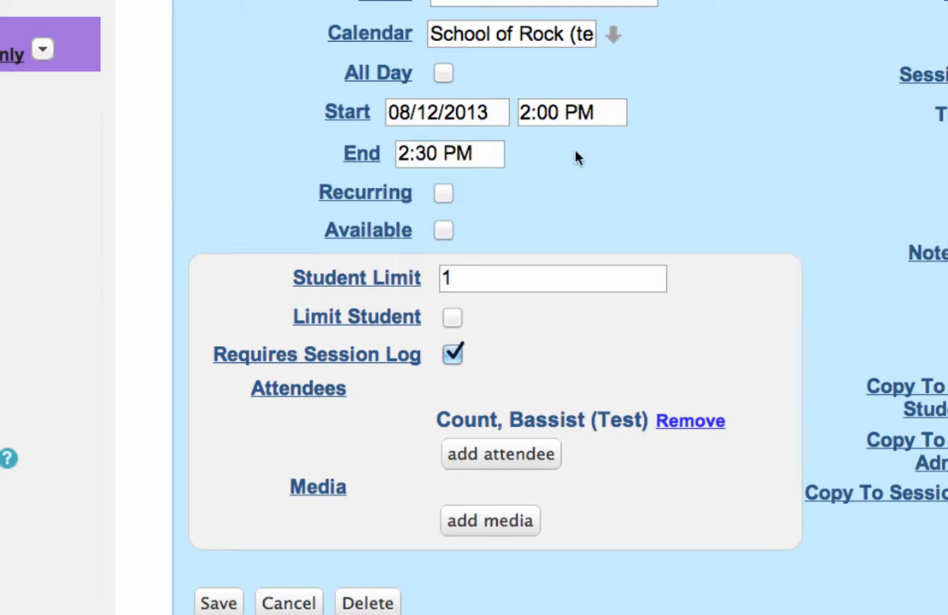
Set the event's end time to 02:45 PM from the suggested hours and minutes.
{"action": "left_click", "coordinate": [419, 154]}
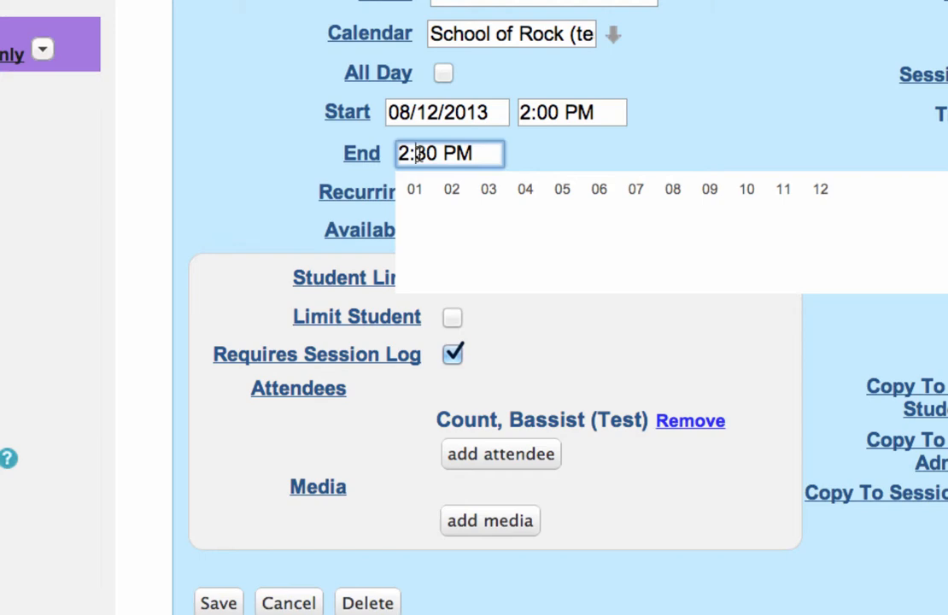
{"action": "mouse_move", "coordinate": [424, 179]}
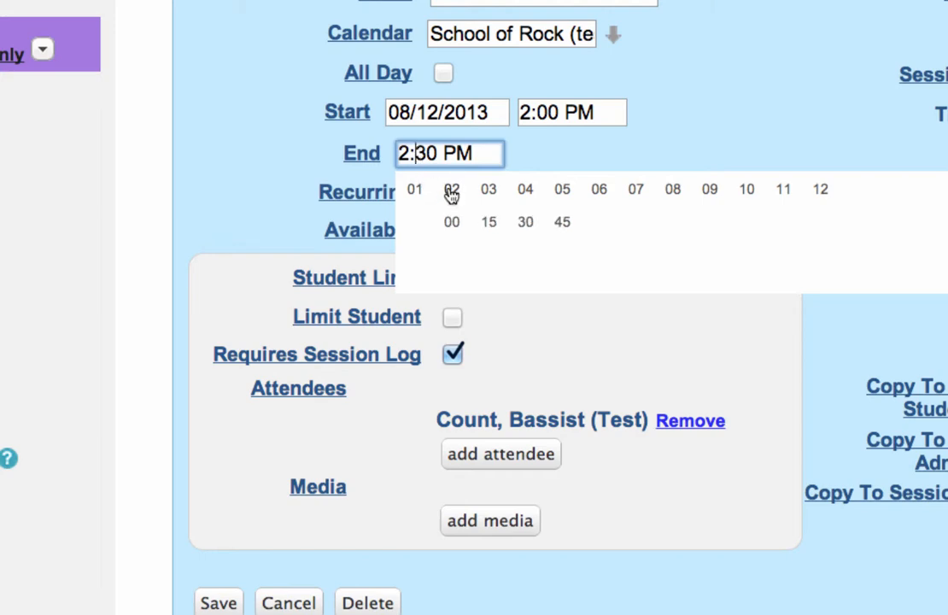
{"action": "mouse_move", "coordinate": [451, 220]}
{"action": "mouse_move", "coordinate": [567, 225]}
{"action": "left_click", "coordinate": [606, 256]}
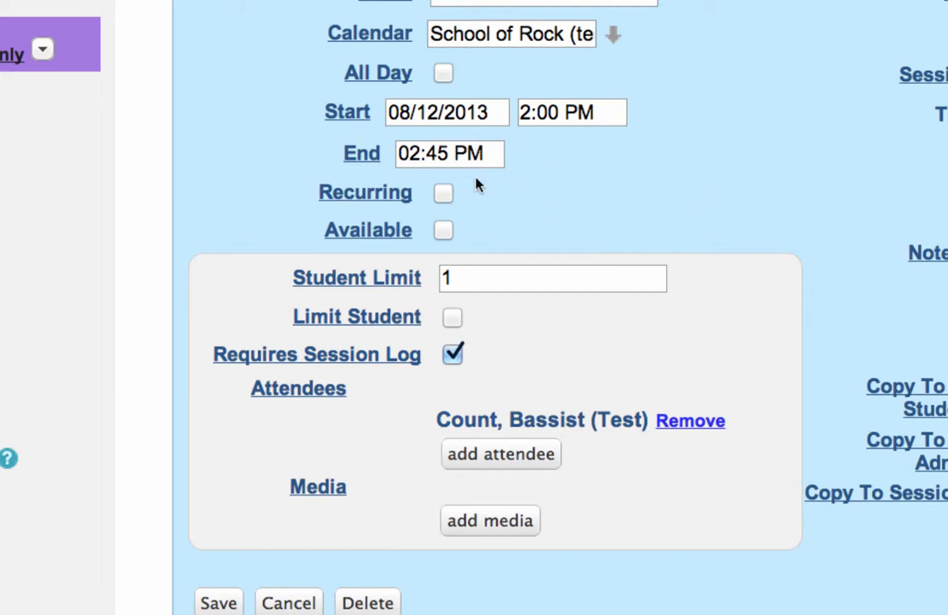
Make the event recur every week with the number set to 20, on Mondays and Wednesdays.
{"action": "left_click", "coordinate": [443, 193]}
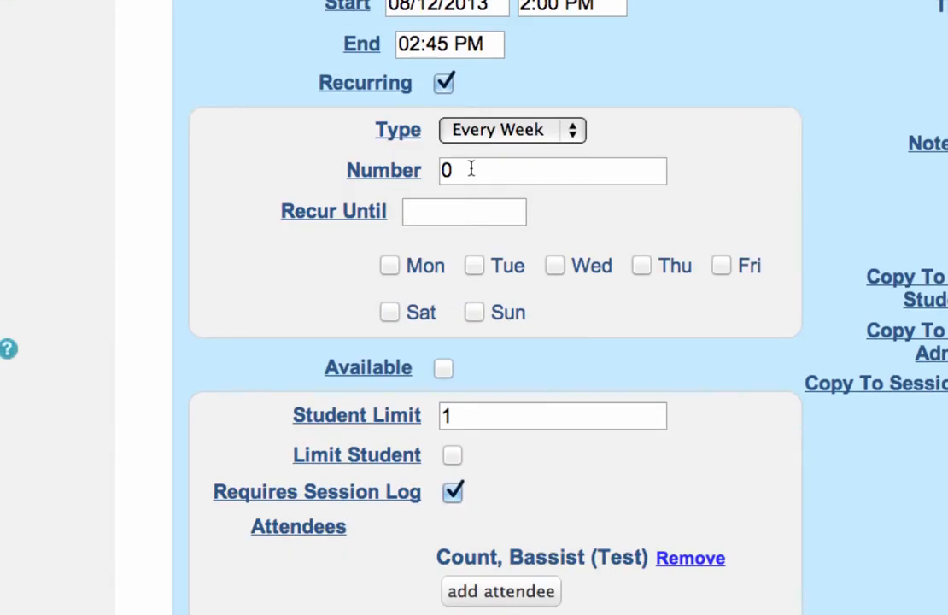
{"action": "left_click", "coordinate": [473, 237]}
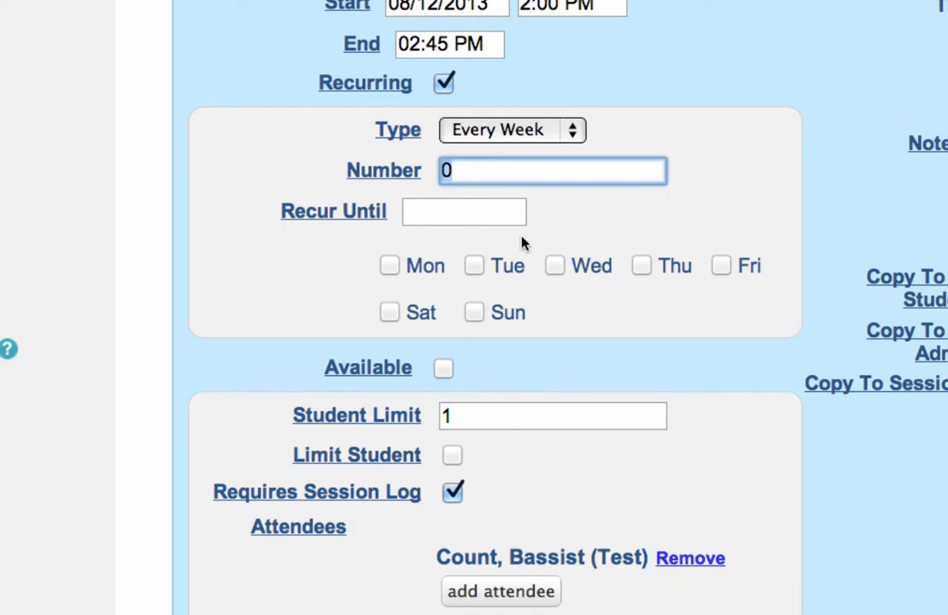
{"action": "left_click", "coordinate": [463, 207]}
{"action": "left_click", "coordinate": [717, 169]}
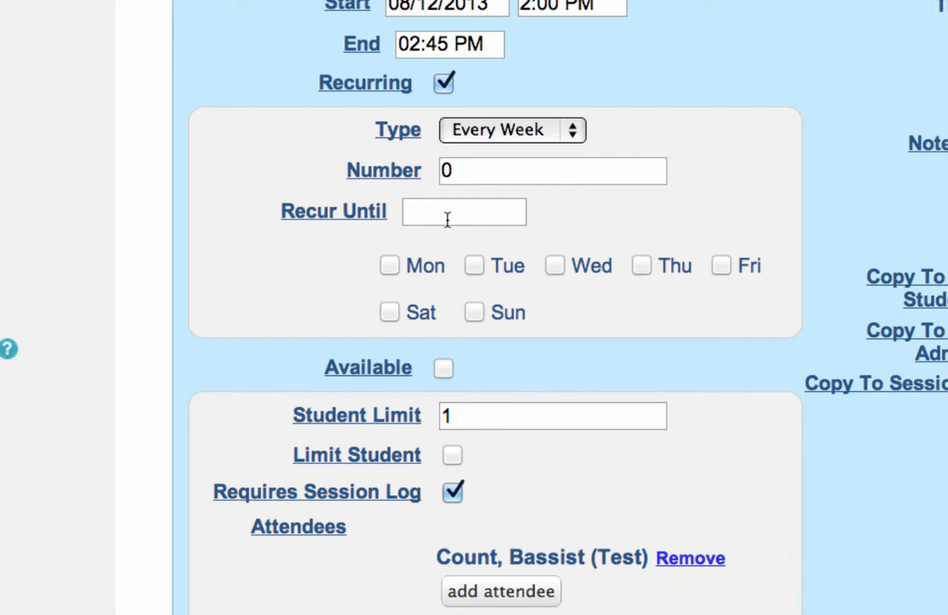
{"action": "left_click", "coordinate": [474, 169]}
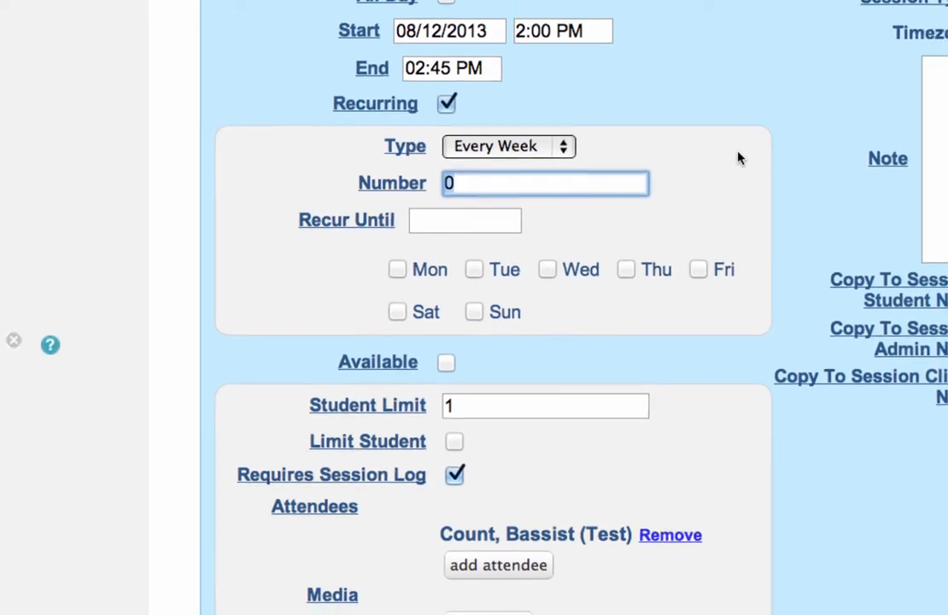
{"action": "left_click", "coordinate": [558, 232]}
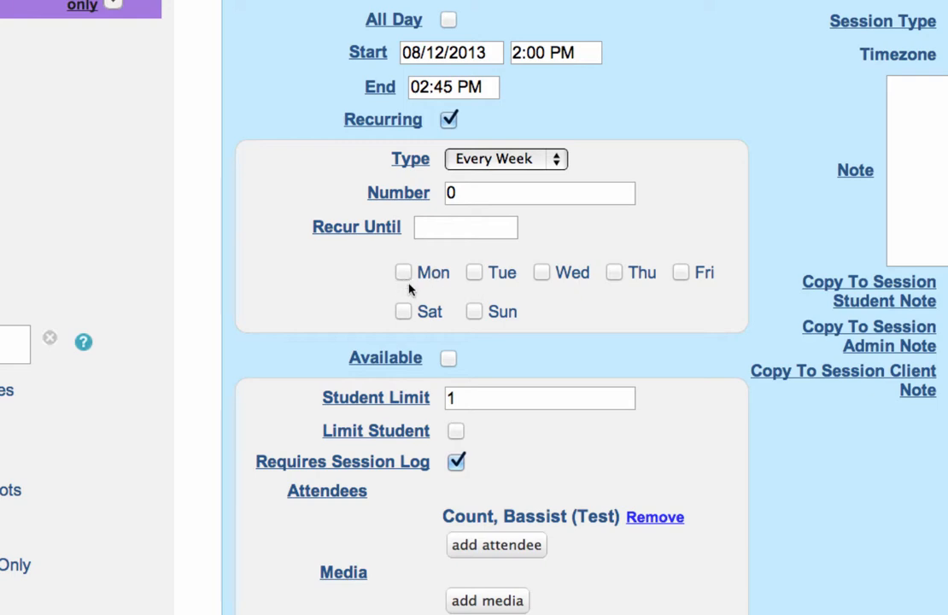
{"action": "left_click", "coordinate": [474, 195]}
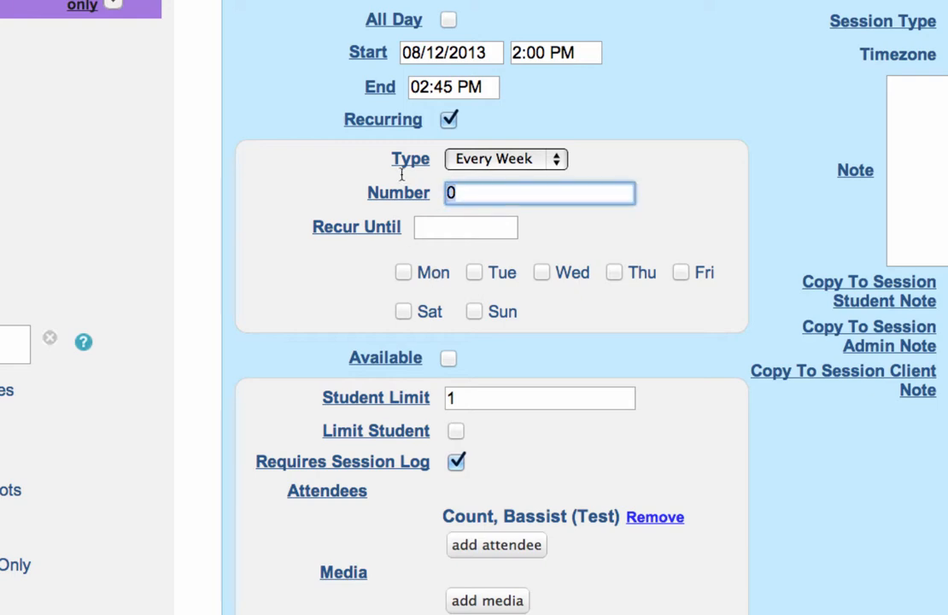
{"action": "key", "text": "BackSpace"}
{"action": "type", "text": "20"}
{"action": "left_click", "coordinate": [403, 272]}
{"action": "left_click", "coordinate": [541, 272]}
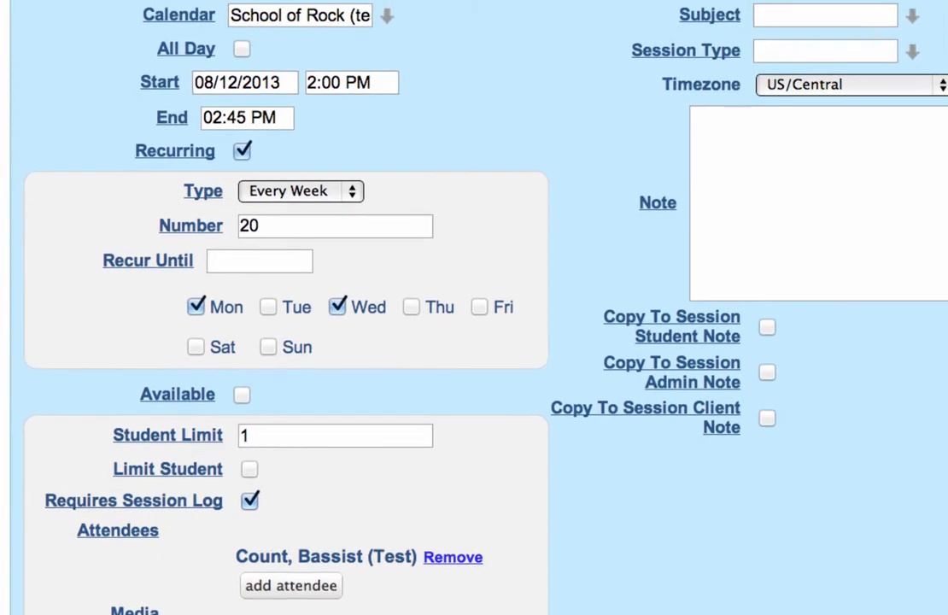
Look through the event's location and subject options without choosing any.
{"action": "left_click", "coordinate": [852, 36]}
{"action": "left_click", "coordinate": [662, 52]}
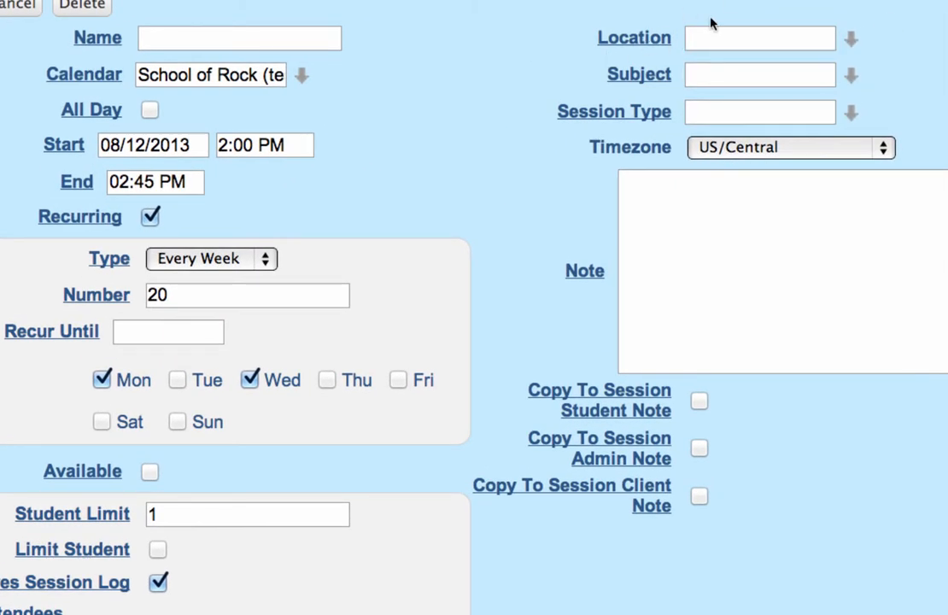
{"action": "left_click", "coordinate": [693, 76]}
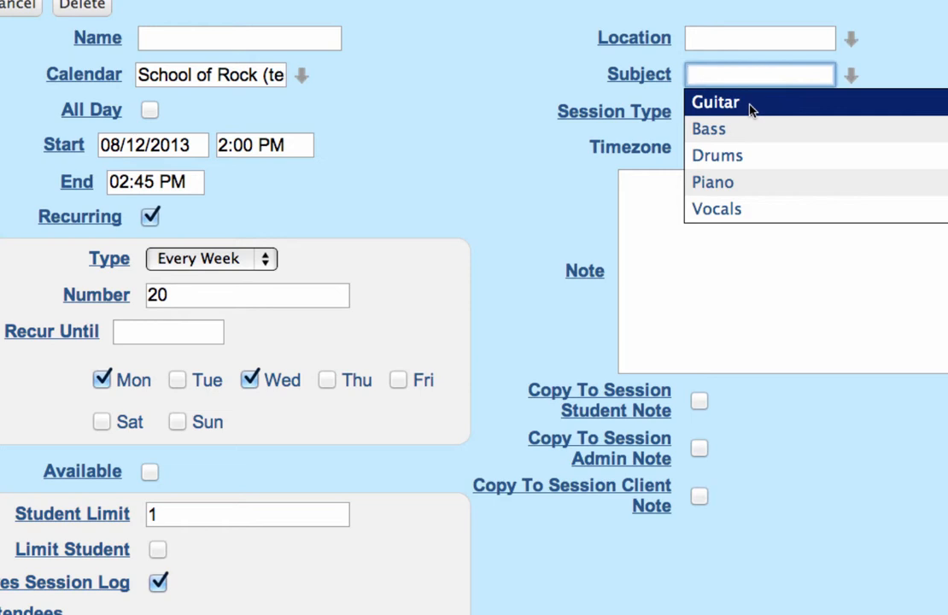
{"action": "left_click", "coordinate": [478, 75]}
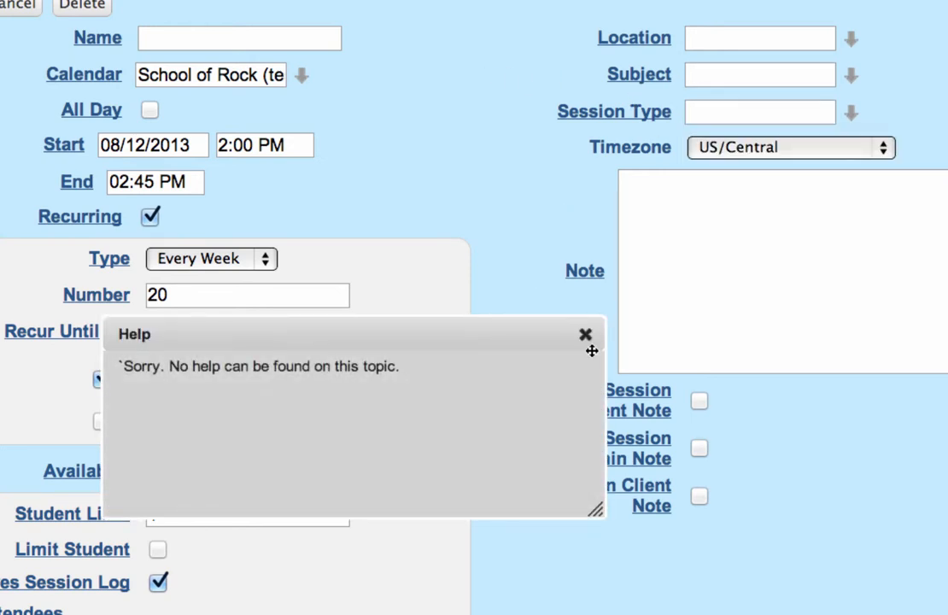
Dismiss the help message and view the event's session type options without choosing one.
{"action": "left_click", "coordinate": [586, 334]}
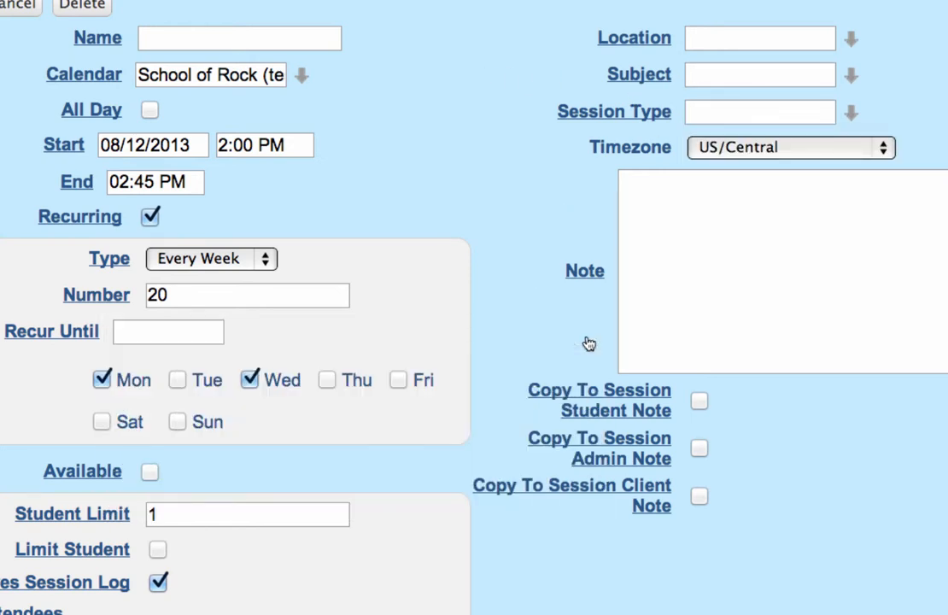
{"action": "left_click", "coordinate": [701, 111]}
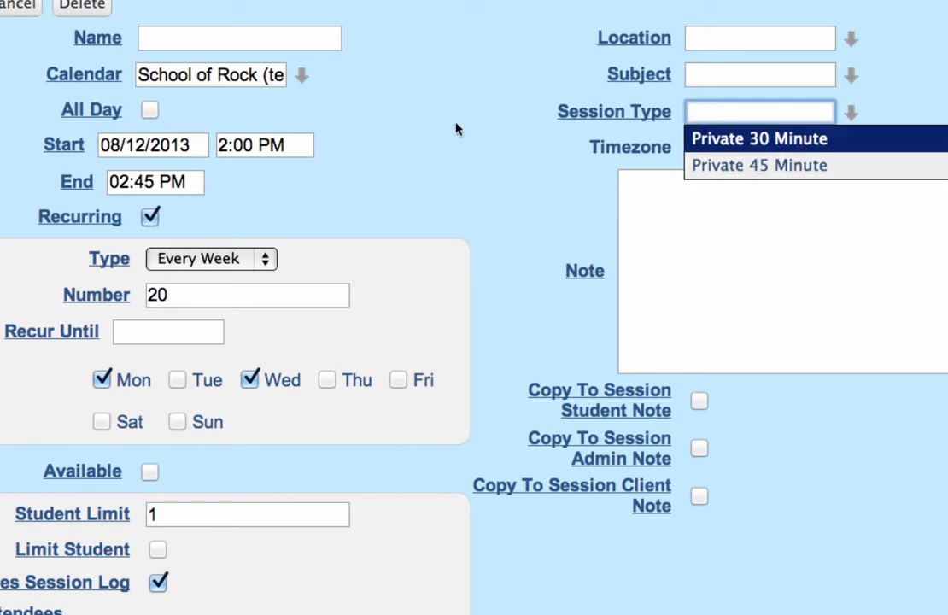
{"action": "left_click", "coordinate": [454, 150]}
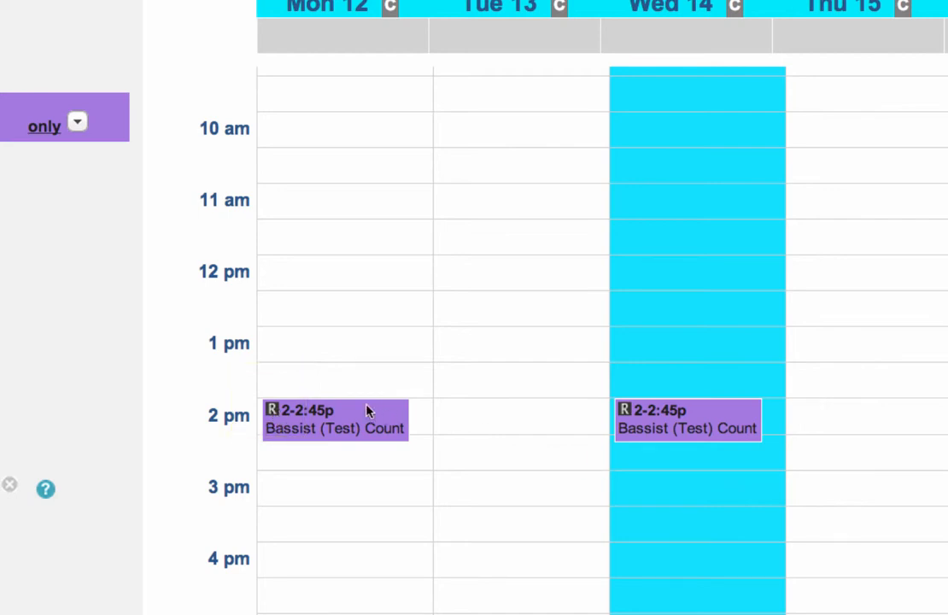
Move the Monday 12 lesson to 12 PM on the calendar and open its event details.
{"action": "left_click_drag", "start_coordinate": [363, 423], "coordinate": [382, 285]}
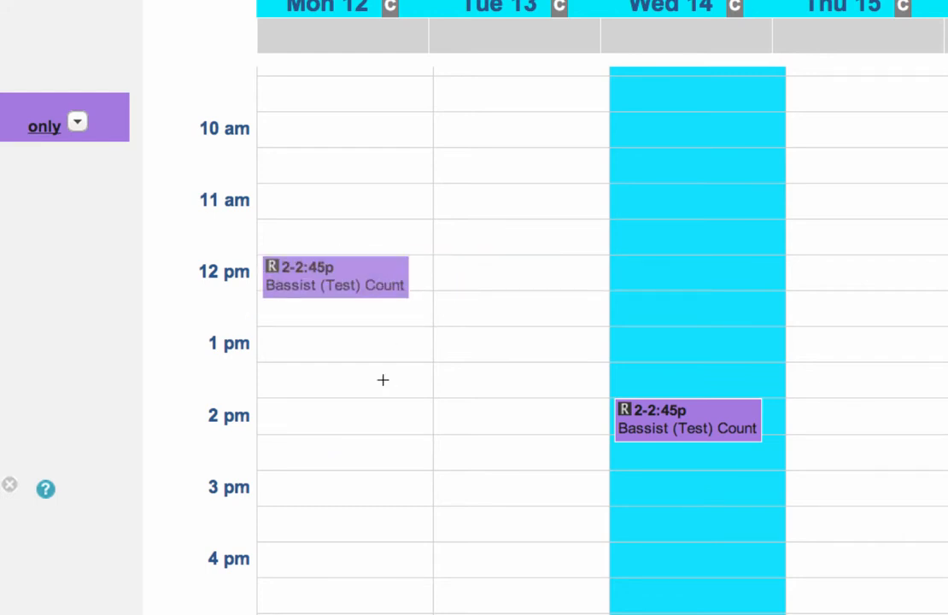
{"action": "left_click", "coordinate": [346, 269]}
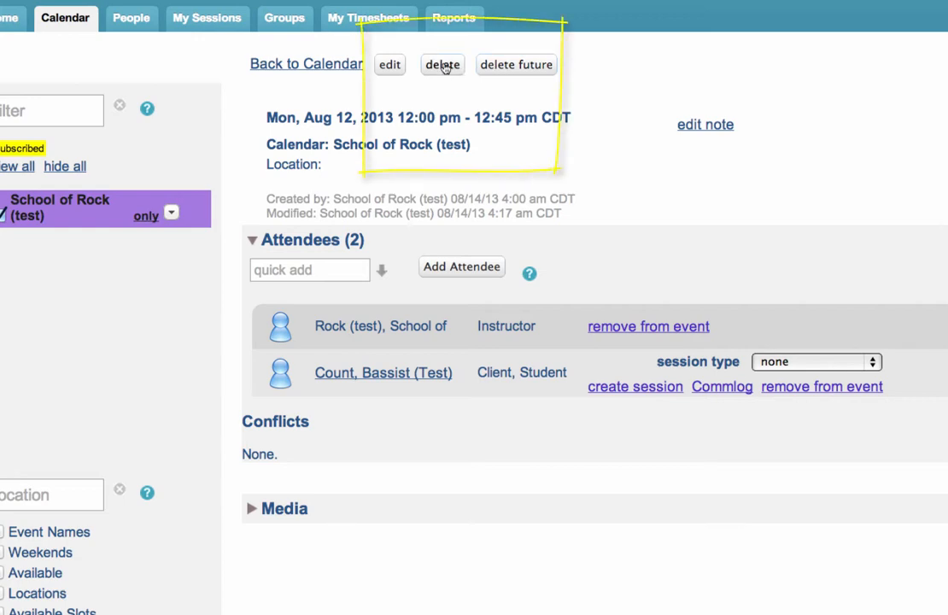
Check the choices for editing a single or future event, dismiss them and return to the calendar.
{"action": "left_click", "coordinate": [390, 66]}
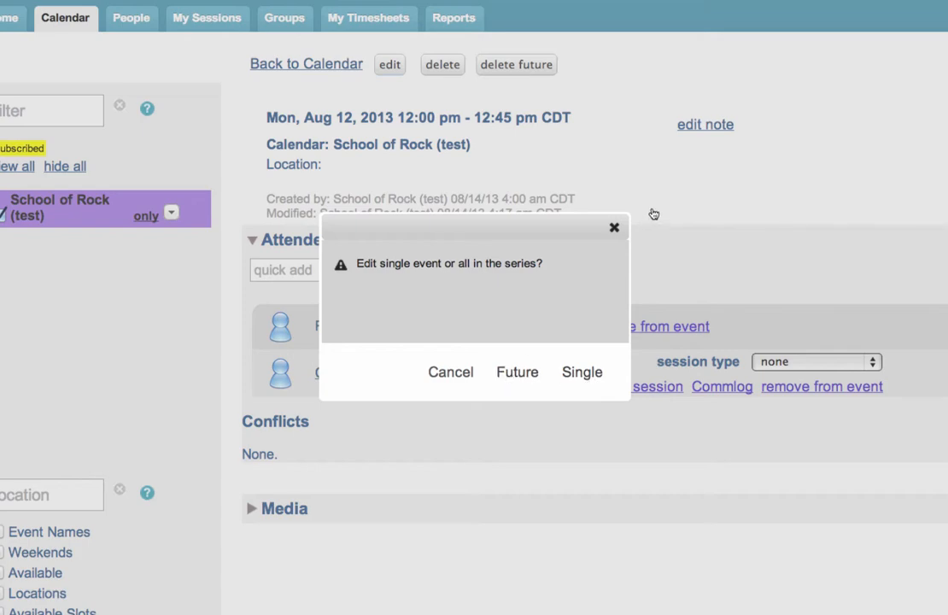
{"action": "left_click", "coordinate": [615, 228]}
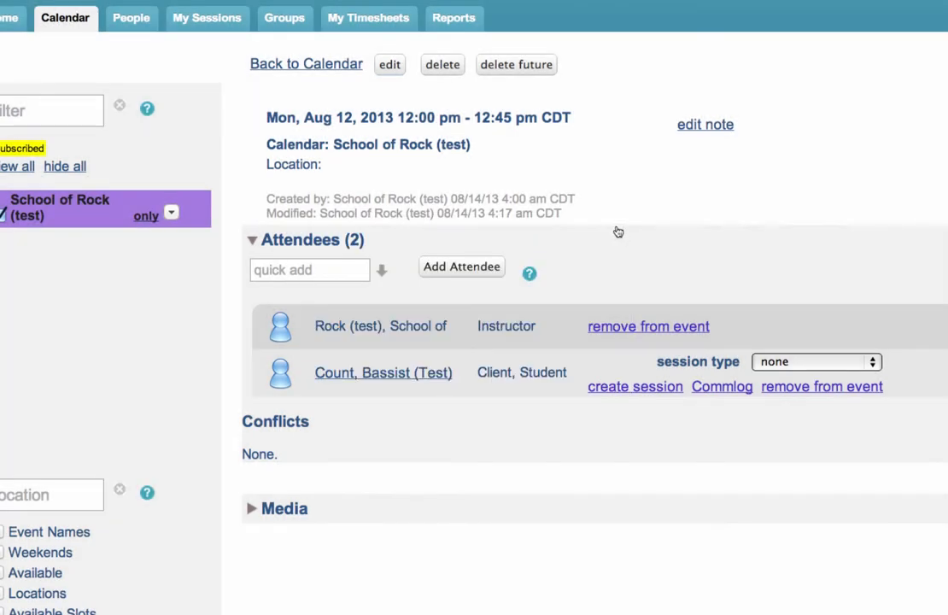
{"action": "left_click", "coordinate": [337, 66]}
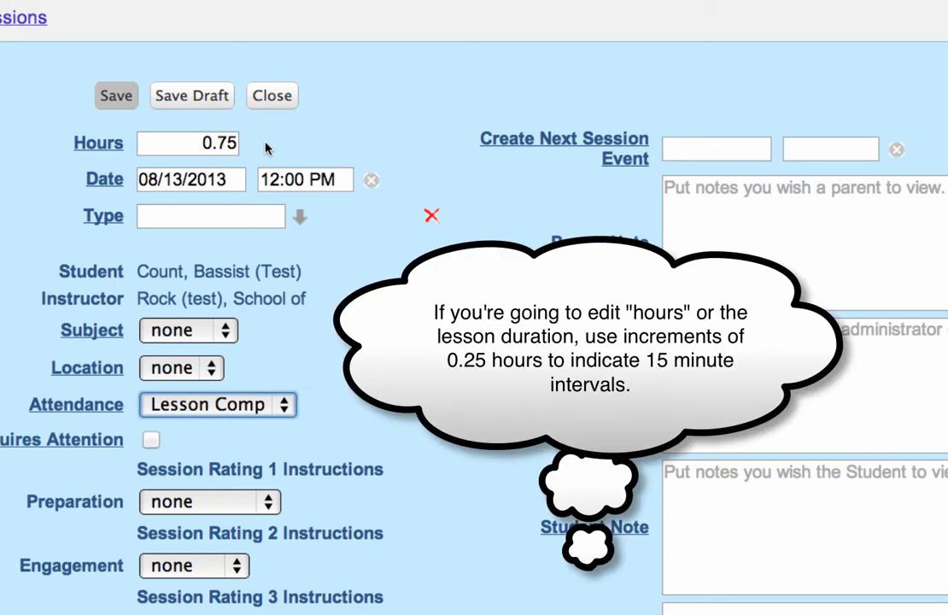
Look through the session report's type and subject options without choosing any.
{"action": "left_click", "coordinate": [212, 210]}
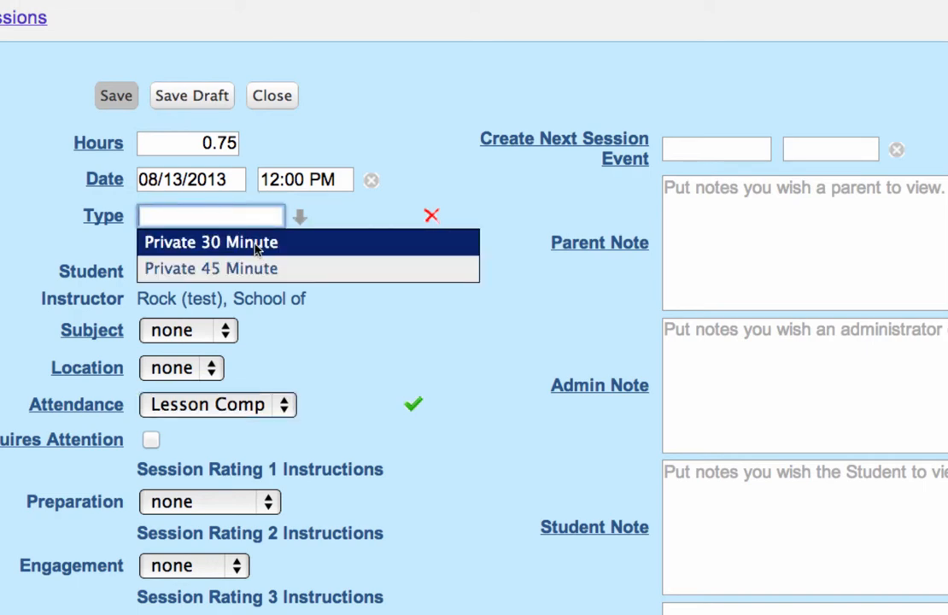
{"action": "left_click", "coordinate": [399, 386]}
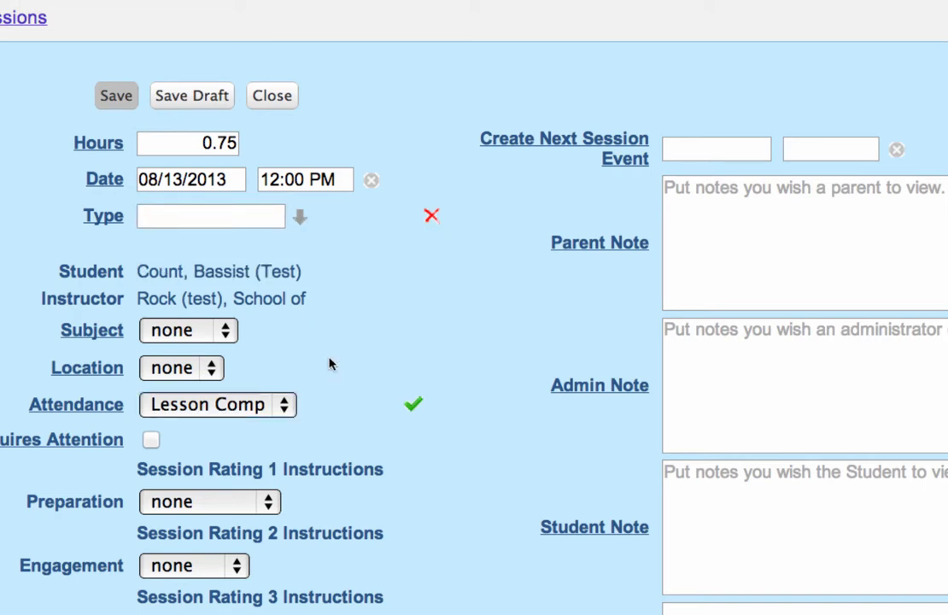
{"action": "left_click", "coordinate": [203, 331]}
{"action": "left_click", "coordinate": [300, 278]}
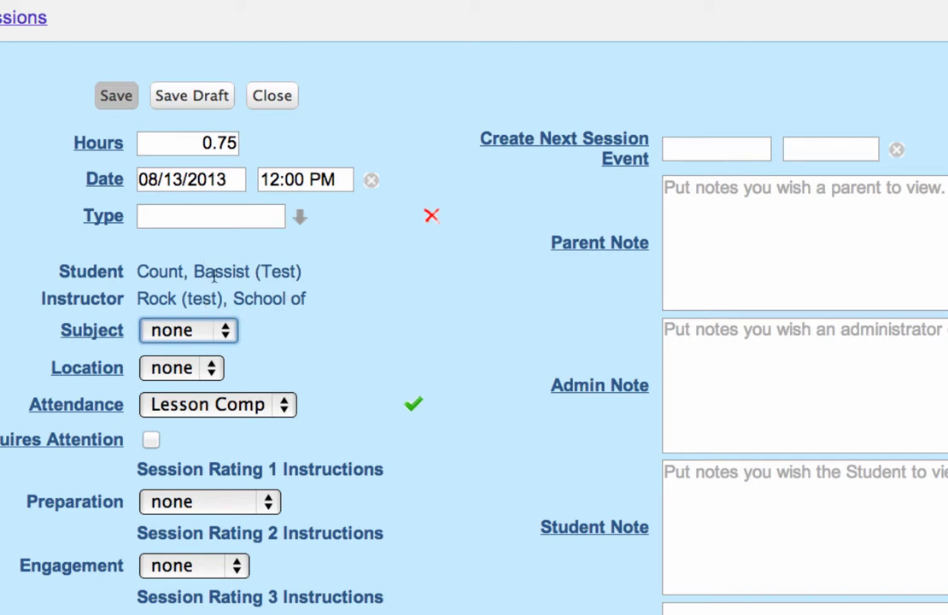
Review the session report's attendance options, including the cancellation types, and keep Lesson Completed.
{"action": "scroll", "coordinate": [273, 333], "scroll_direction": "down", "scroll_amount": 5}
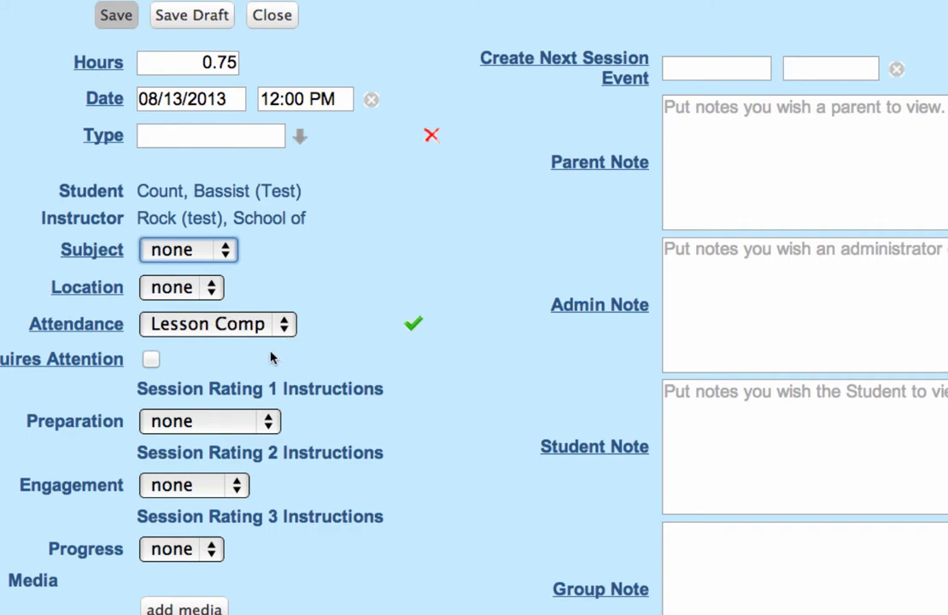
{"action": "left_click", "coordinate": [198, 299]}
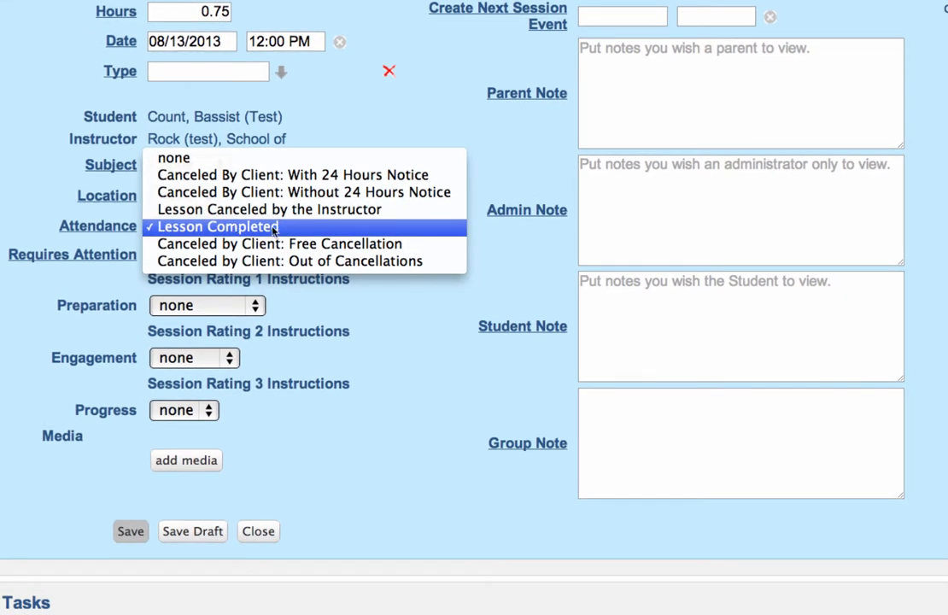
{"action": "left_click", "coordinate": [363, 141]}
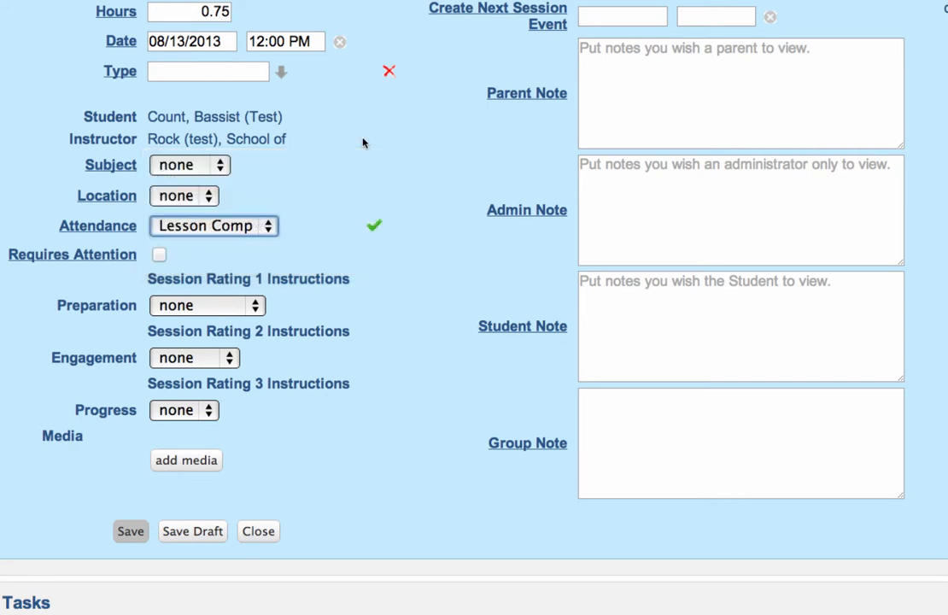
{"action": "left_click", "coordinate": [253, 229]}
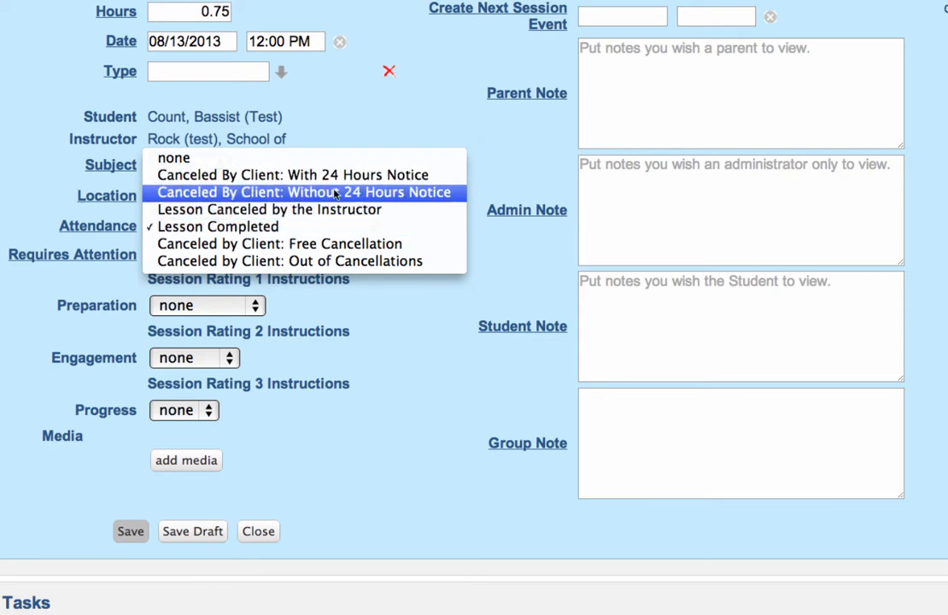
{"action": "left_click", "coordinate": [339, 135]}
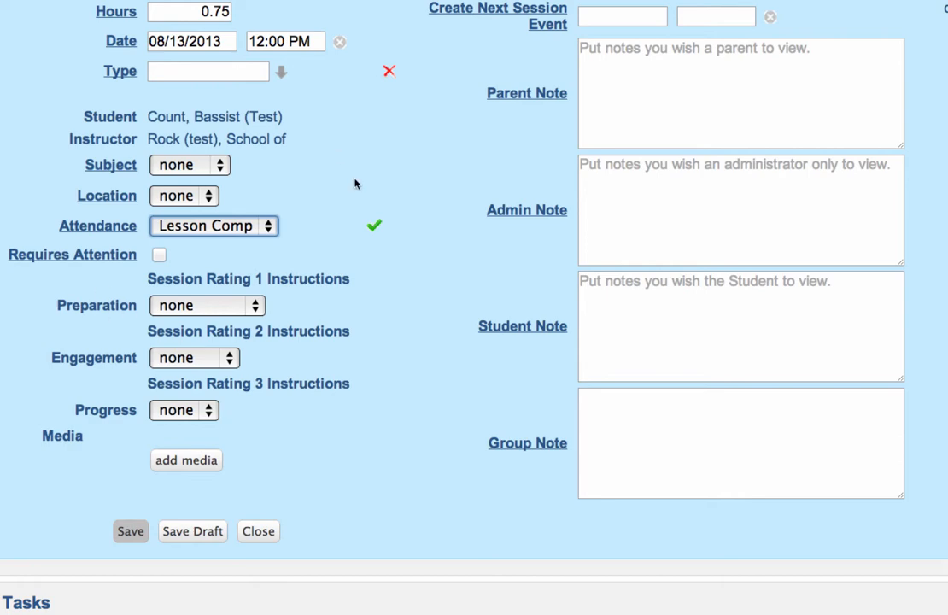
Flag the session as requiring attention and look through the preparation, engagement and progress rating options.
{"action": "left_click", "coordinate": [159, 256]}
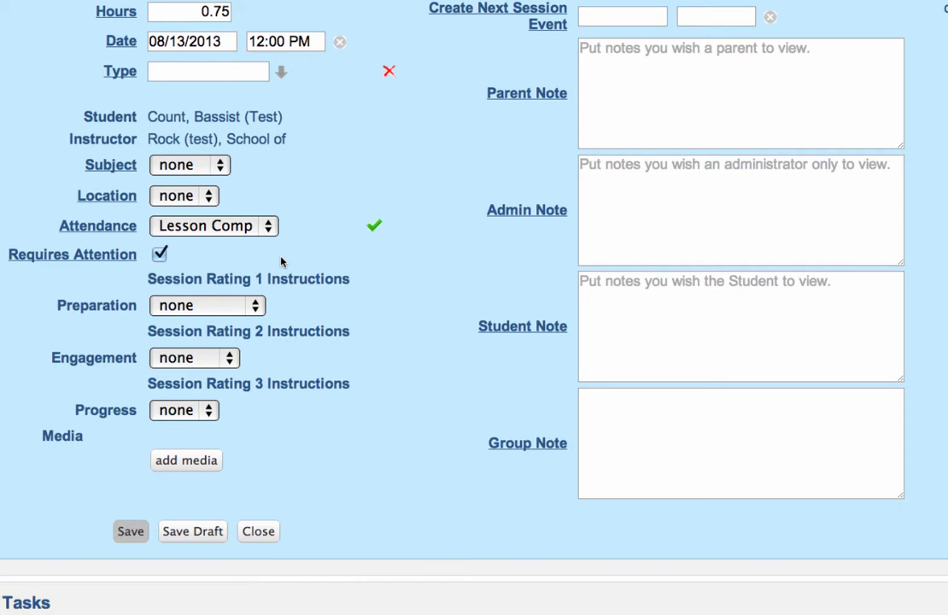
{"action": "scroll", "coordinate": [256, 294], "scroll_direction": "down", "scroll_amount": 2}
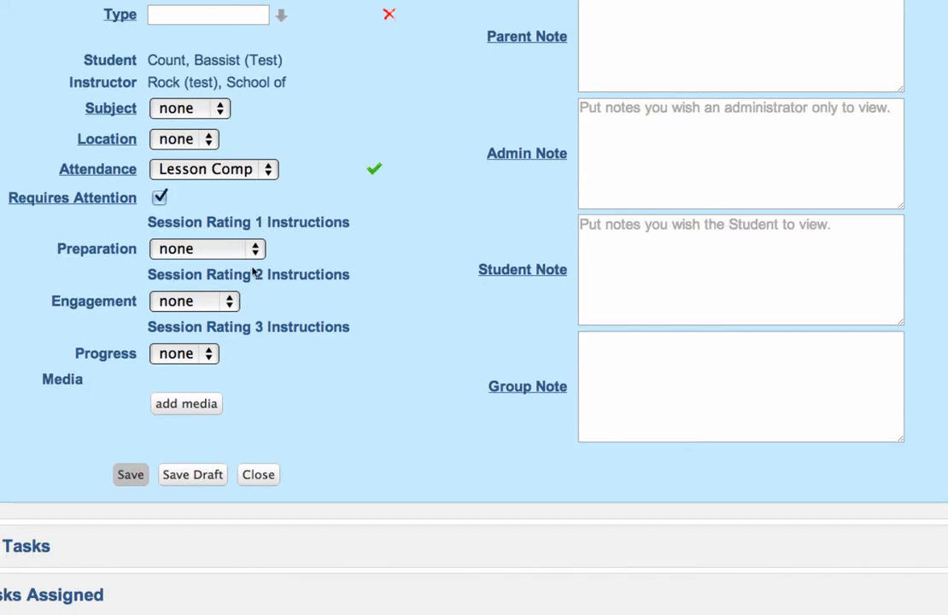
{"action": "left_click", "coordinate": [233, 249]}
{"action": "left_click", "coordinate": [124, 233]}
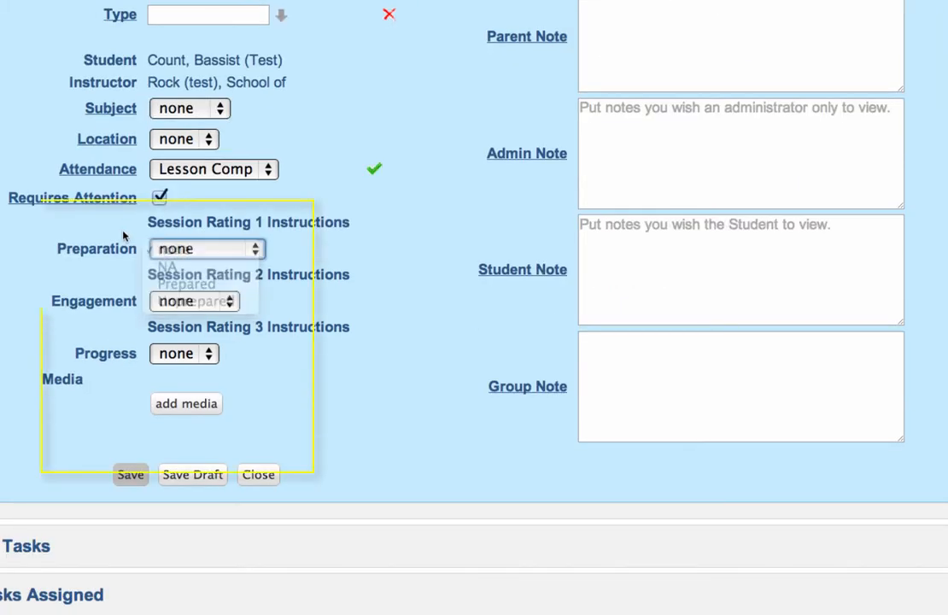
{"action": "left_click", "coordinate": [216, 300]}
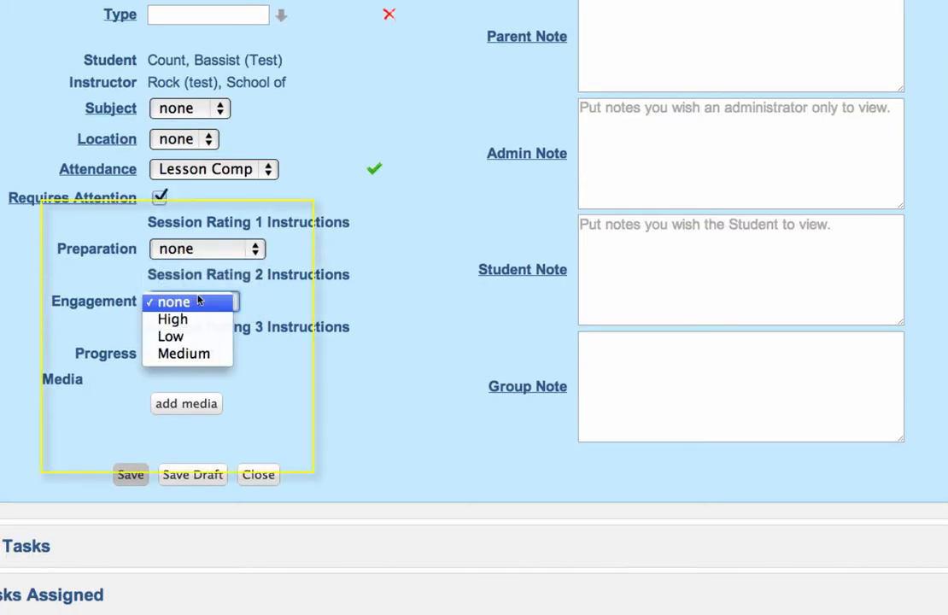
{"action": "left_click", "coordinate": [291, 314]}
{"action": "left_click", "coordinate": [207, 353]}
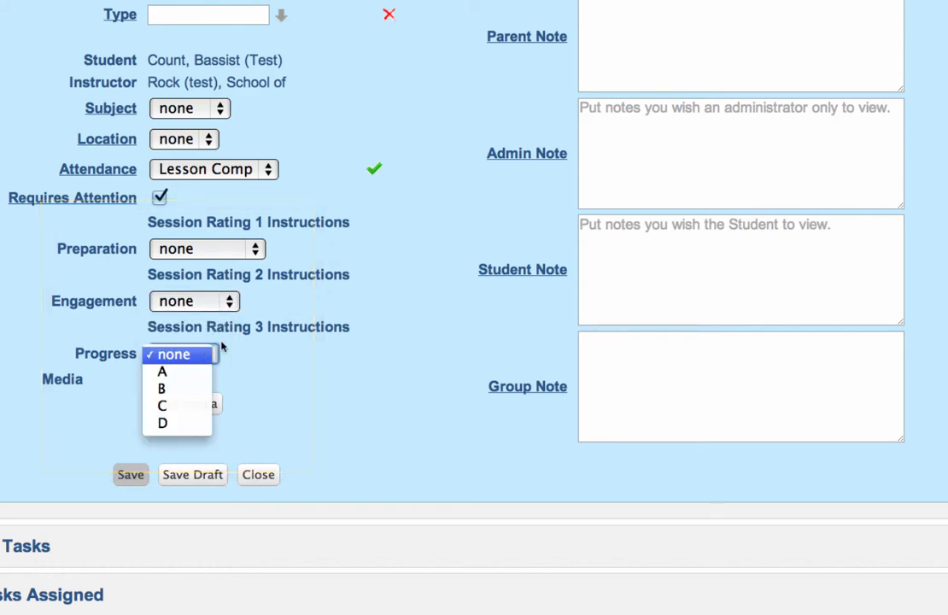
{"action": "left_click", "coordinate": [296, 316]}
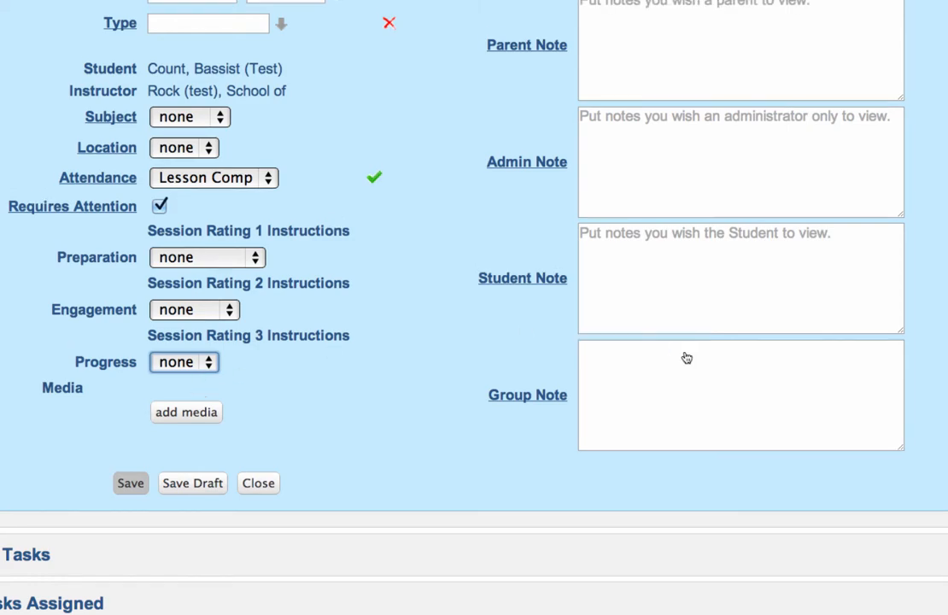
{"action": "left_click", "coordinate": [695, 259]}
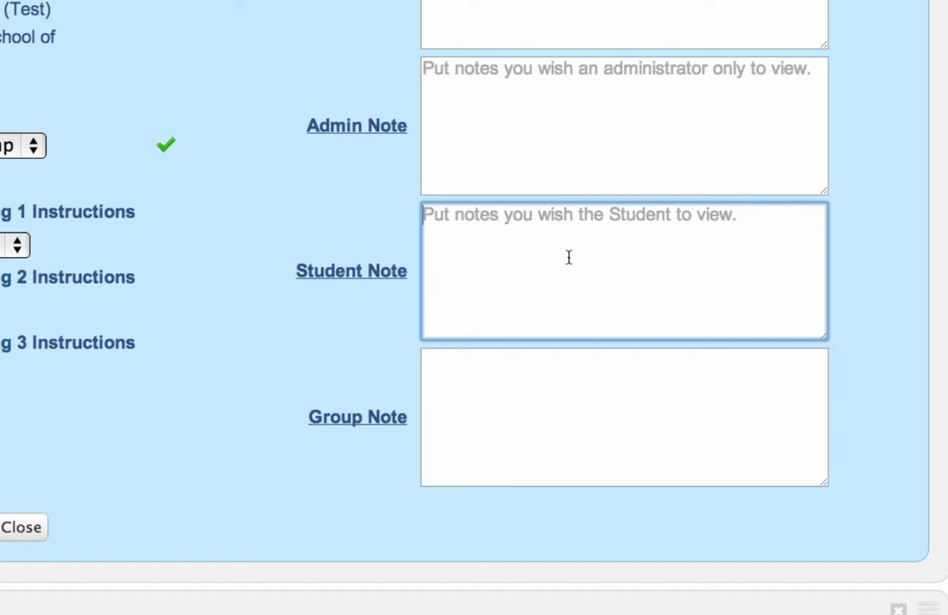
{"action": "type", "text": "http://www.youtube.com/watch?v=-YGS9vhmFS0"}
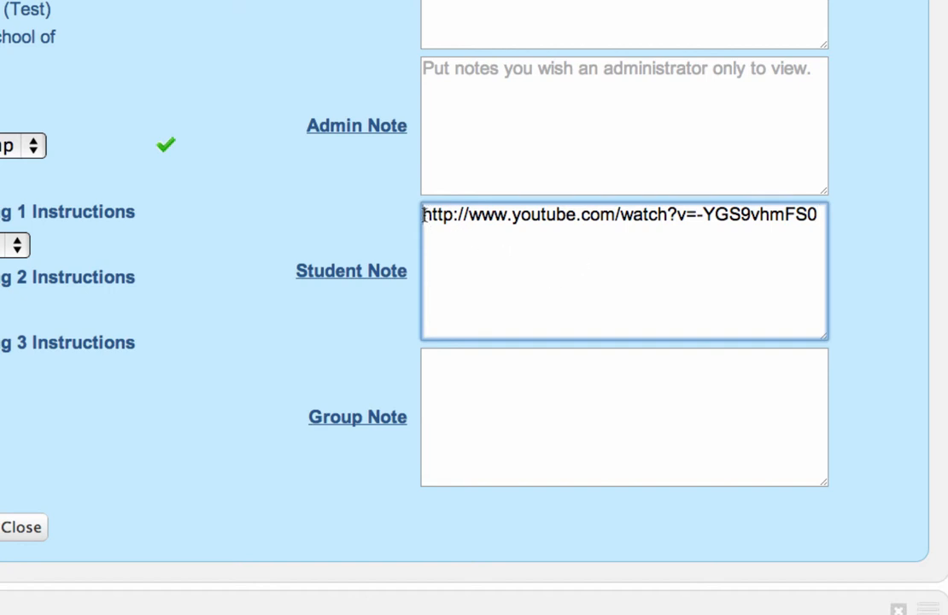
{"action": "key", "text": "Return"}
{"action": "key", "text": "Return"}
{"action": "key", "text": "Return"}
{"action": "key", "text": "Return"}
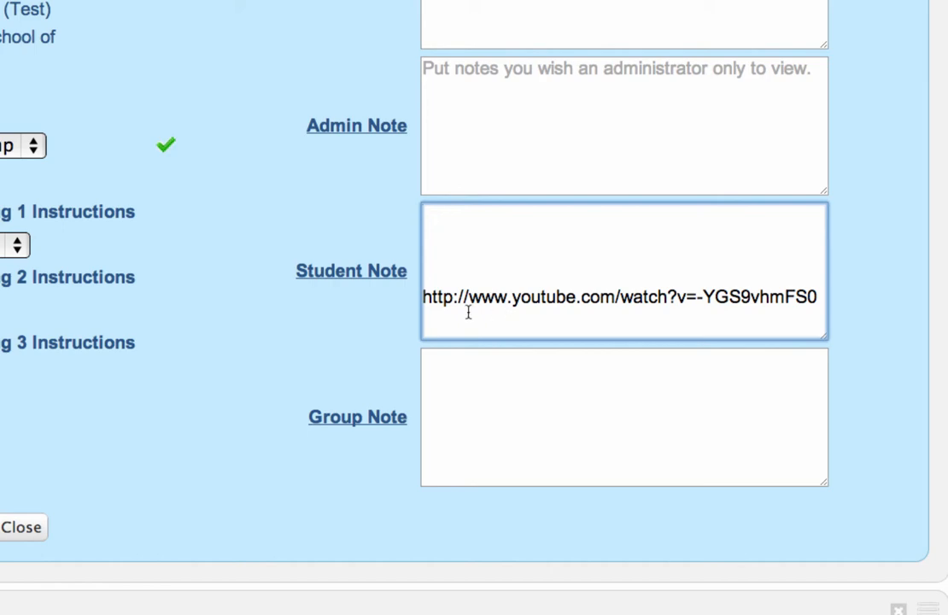
Recheck the session report's type and attendance options without changing them and return to the student note.
{"action": "scroll", "coordinate": [437, 237], "scroll_direction": "up", "scroll_amount": 1}
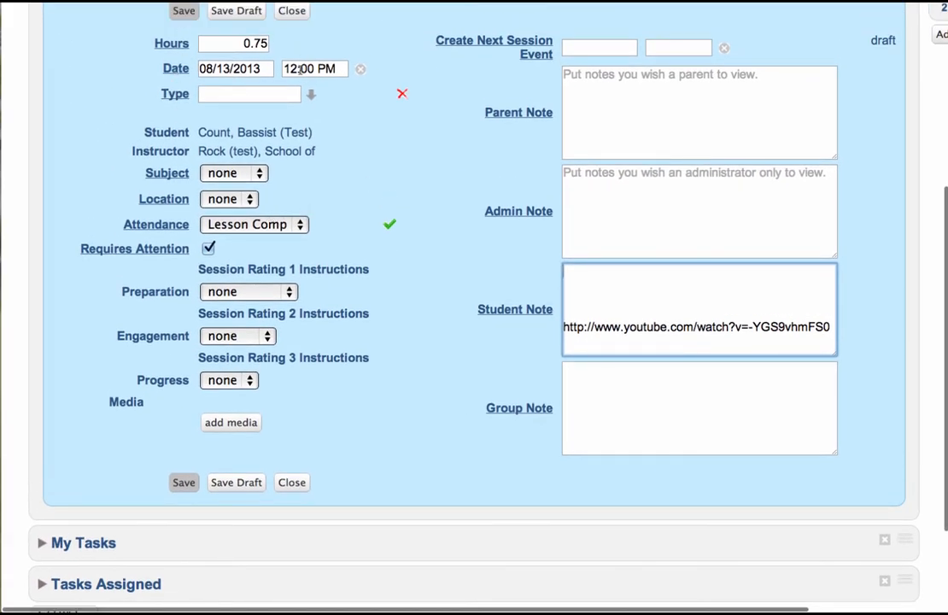
{"action": "left_click", "coordinate": [250, 93]}
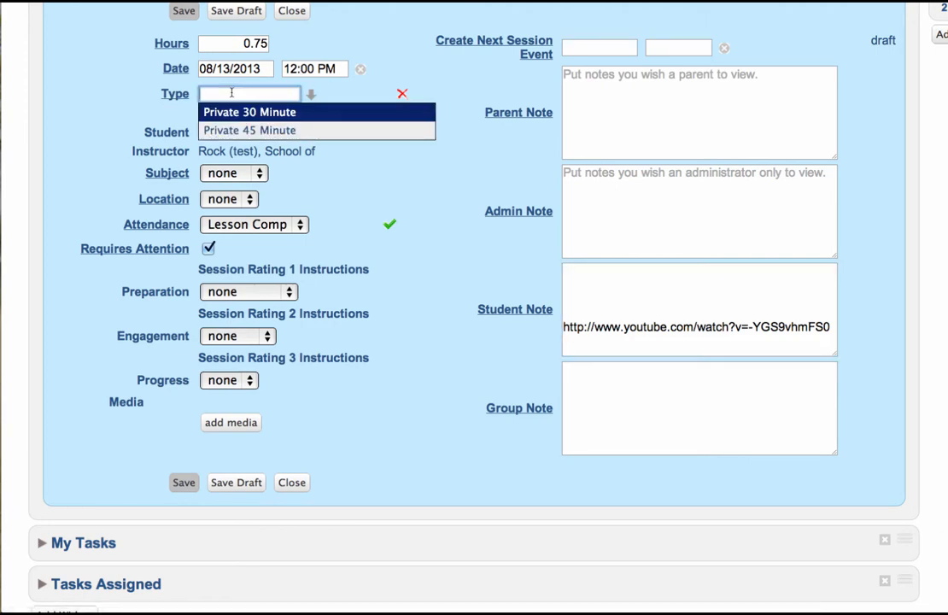
{"action": "left_click", "coordinate": [386, 259]}
{"action": "left_click", "coordinate": [279, 221]}
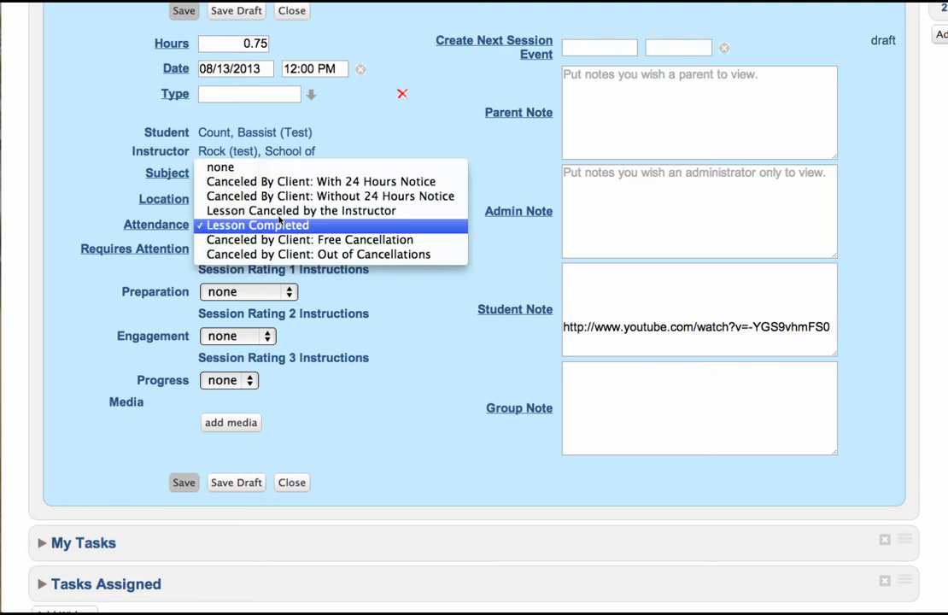
{"action": "left_click", "coordinate": [360, 150]}
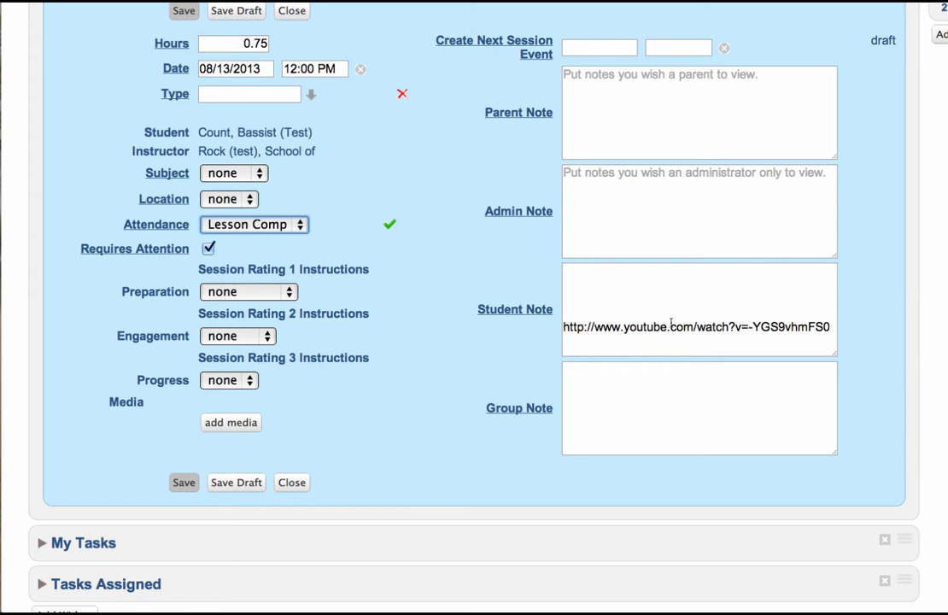
{"action": "left_click", "coordinate": [594, 278]}
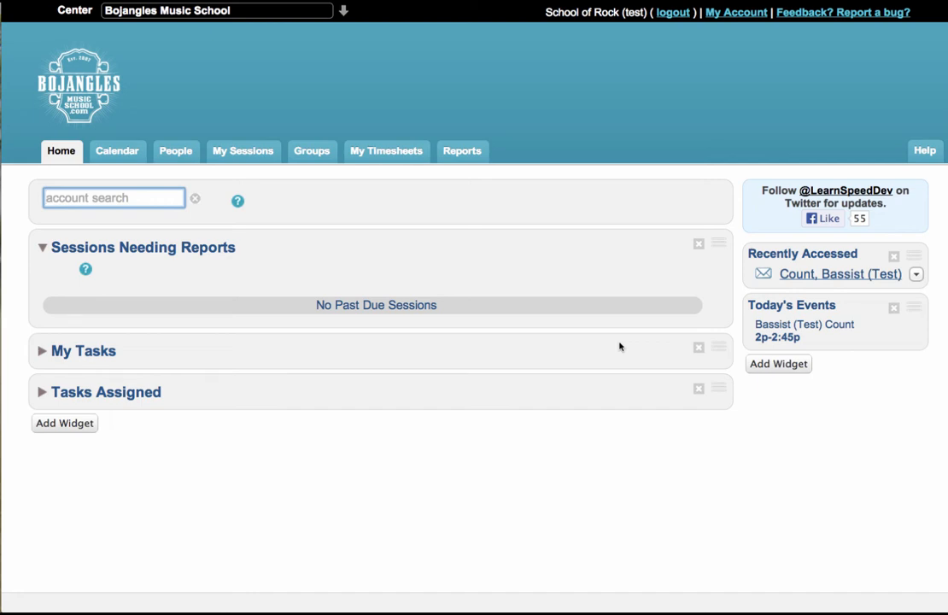
Collapse the sessions needing reports and open the first listed student's record to view the recorded session.
{"action": "left_click", "coordinate": [350, 246]}
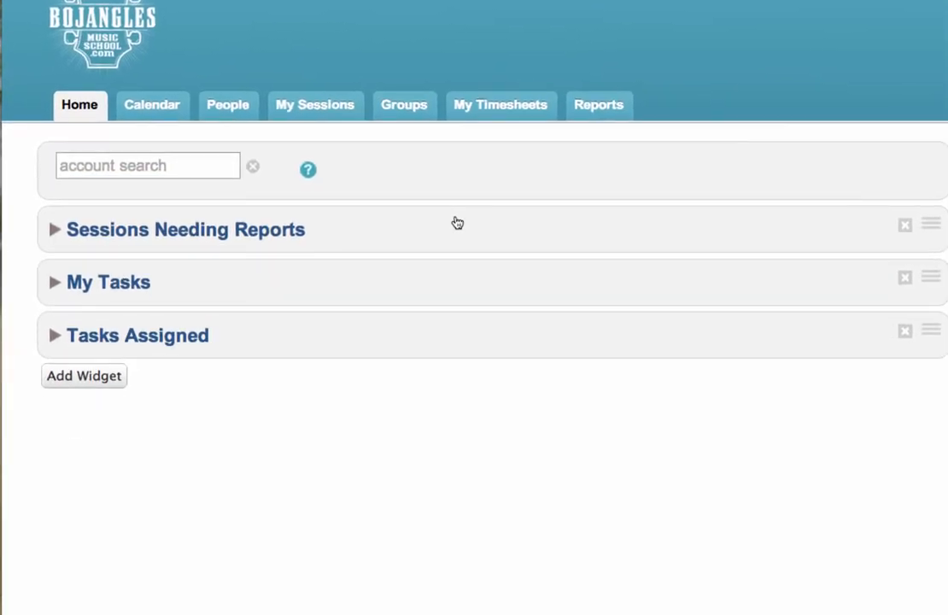
{"action": "left_click", "coordinate": [222, 113]}
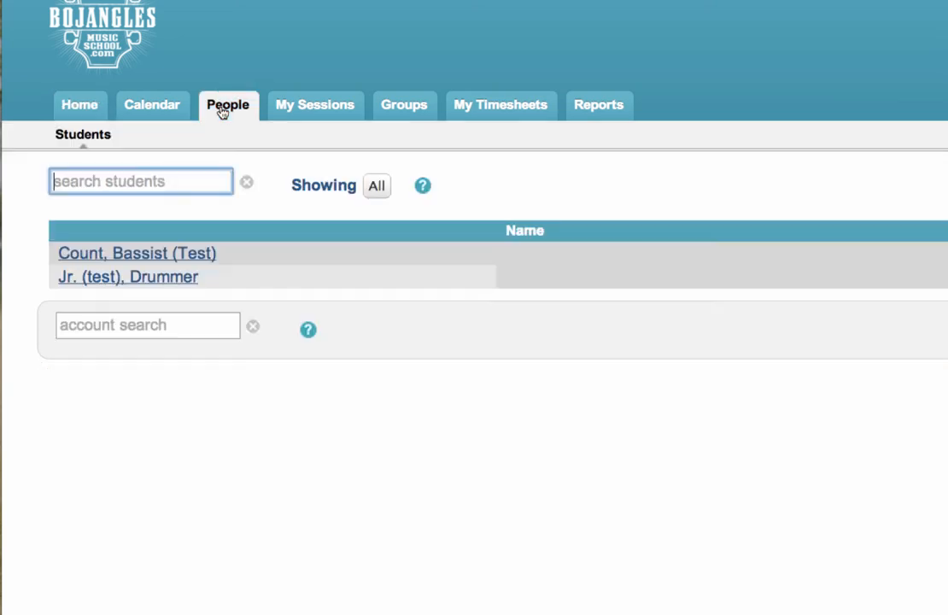
{"action": "left_click", "coordinate": [157, 260]}
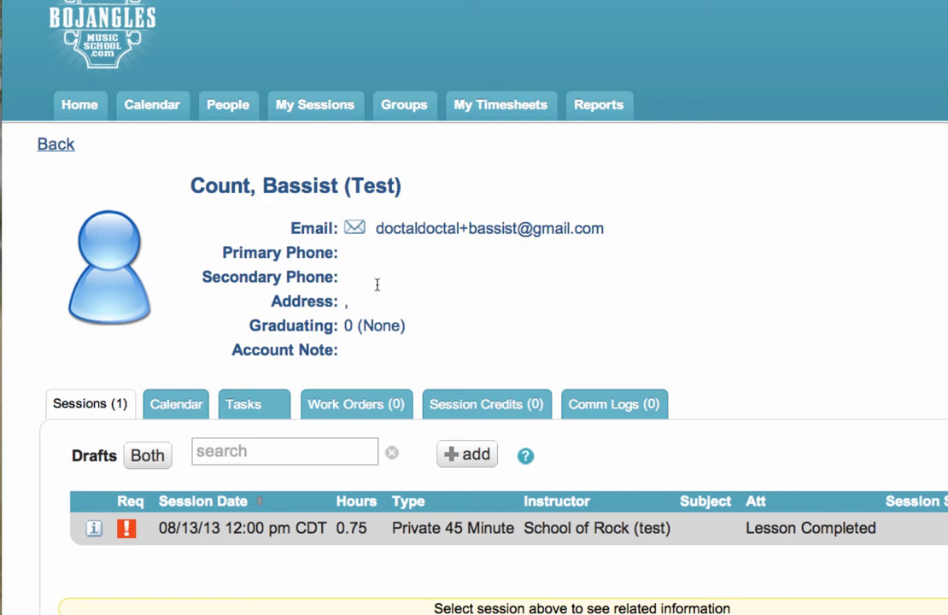
{"action": "scroll", "coordinate": [377, 285], "scroll_direction": "down", "scroll_amount": 1}
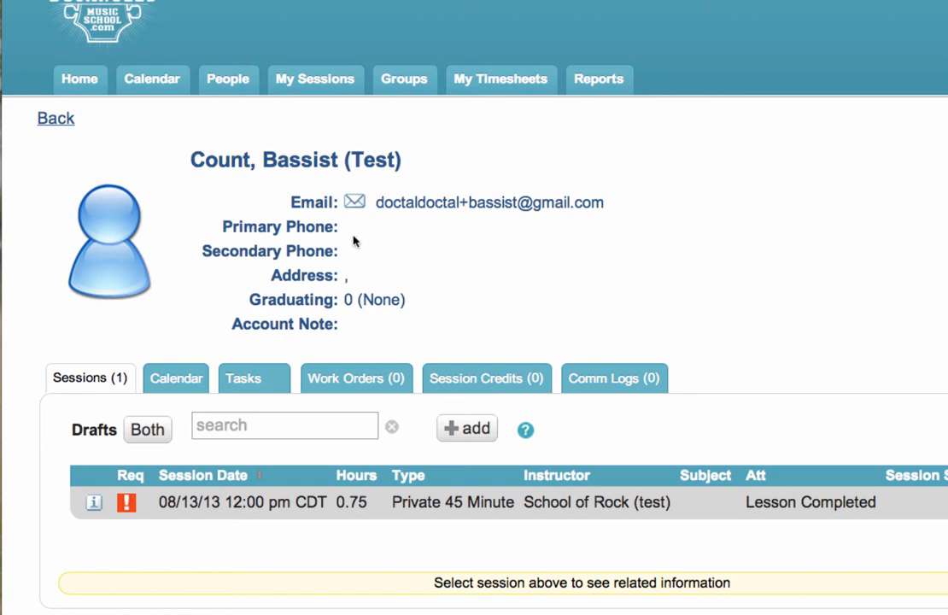
View the calendar's week and return to the home page to expand the sessions needing reports.
{"action": "left_click", "coordinate": [154, 80]}
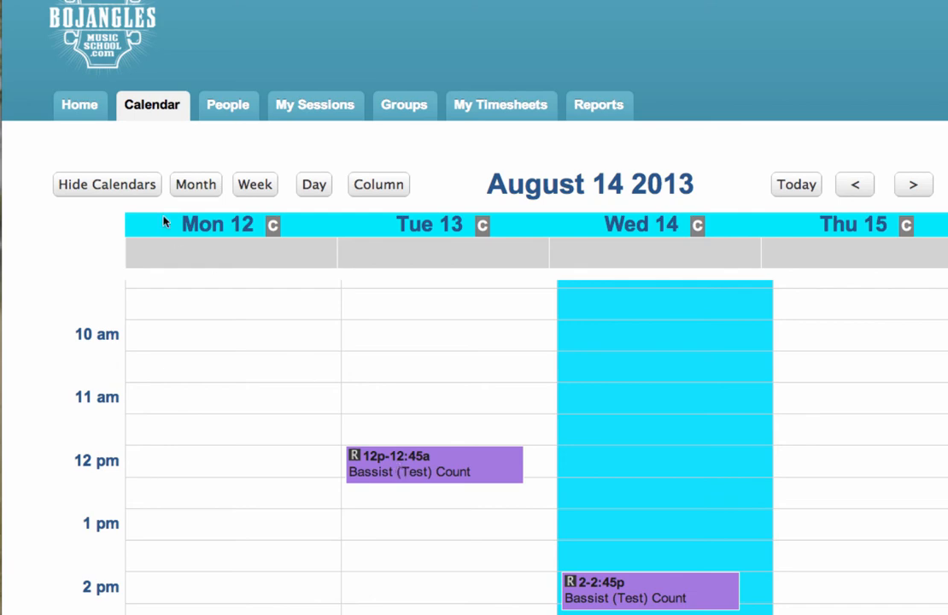
{"action": "left_click", "coordinate": [87, 113]}
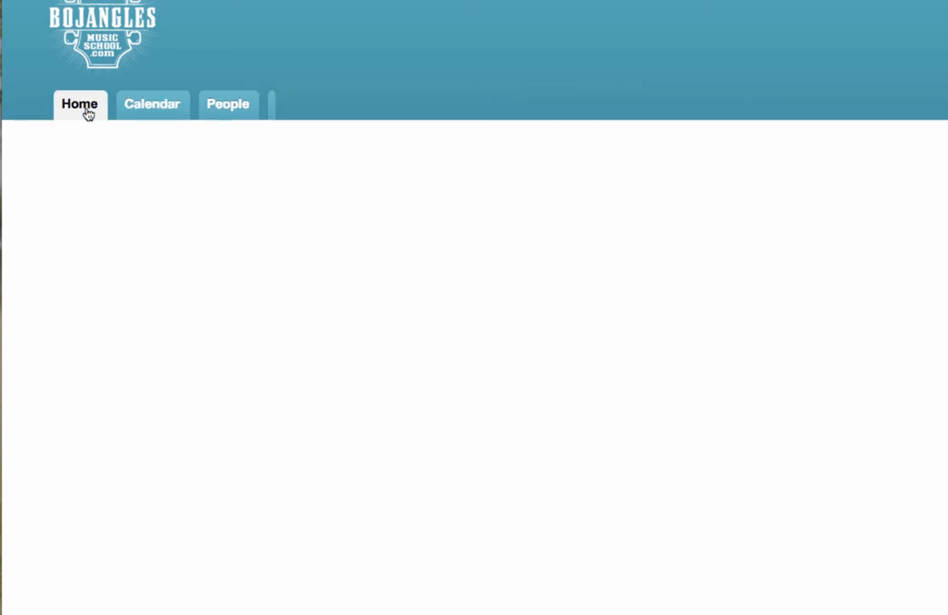
{"action": "left_click", "coordinate": [243, 235]}
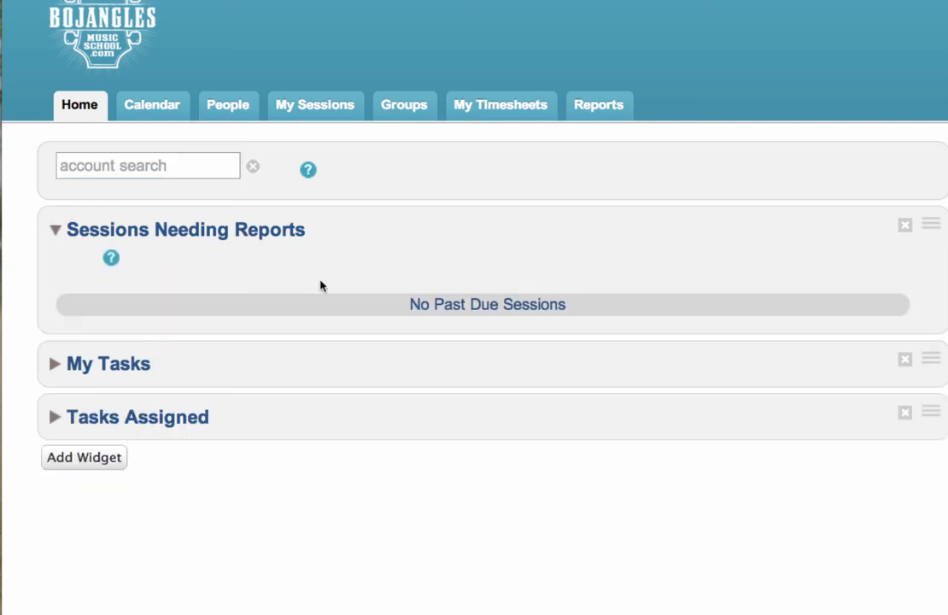